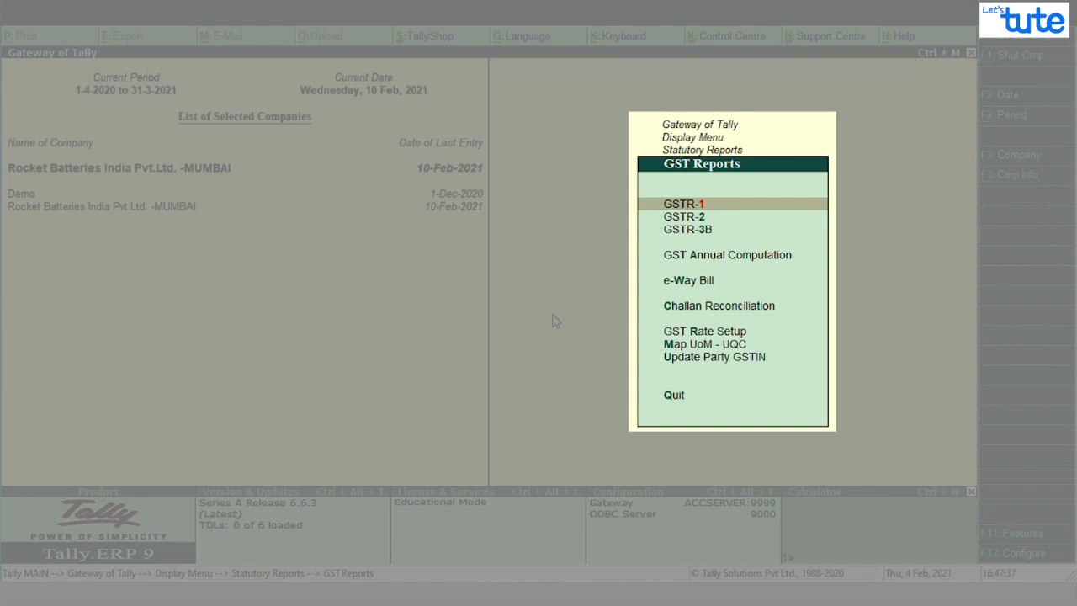
{"action": "key", "text": "Down"}
{"action": "key", "text": "Down"}
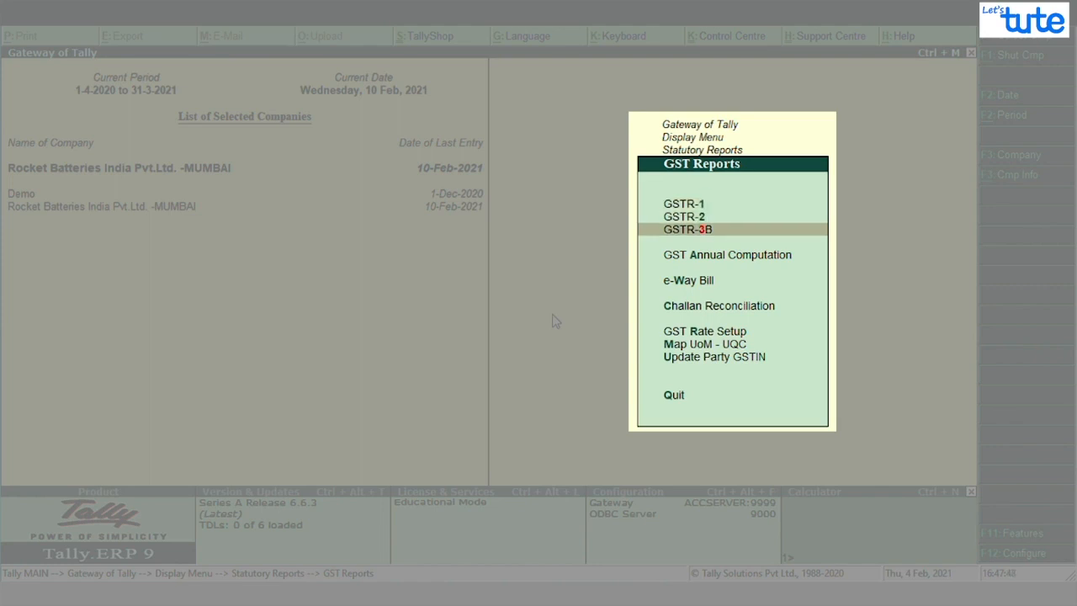
{"action": "key", "text": "Up"}
{"action": "key", "text": "Up"}
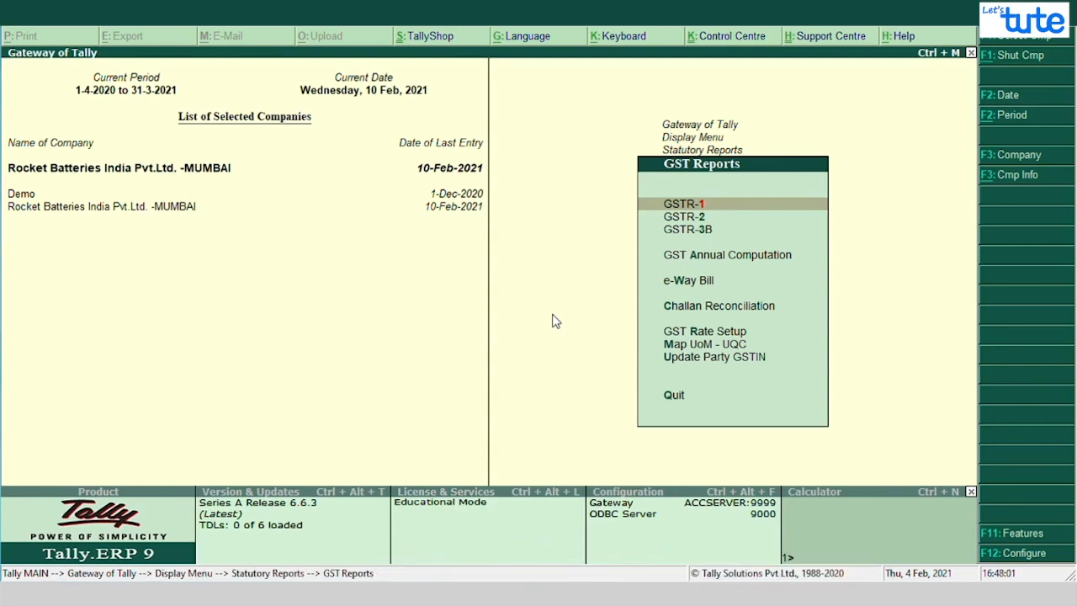
{"action": "key", "text": "Down"}
{"action": "key", "text": "Down"}
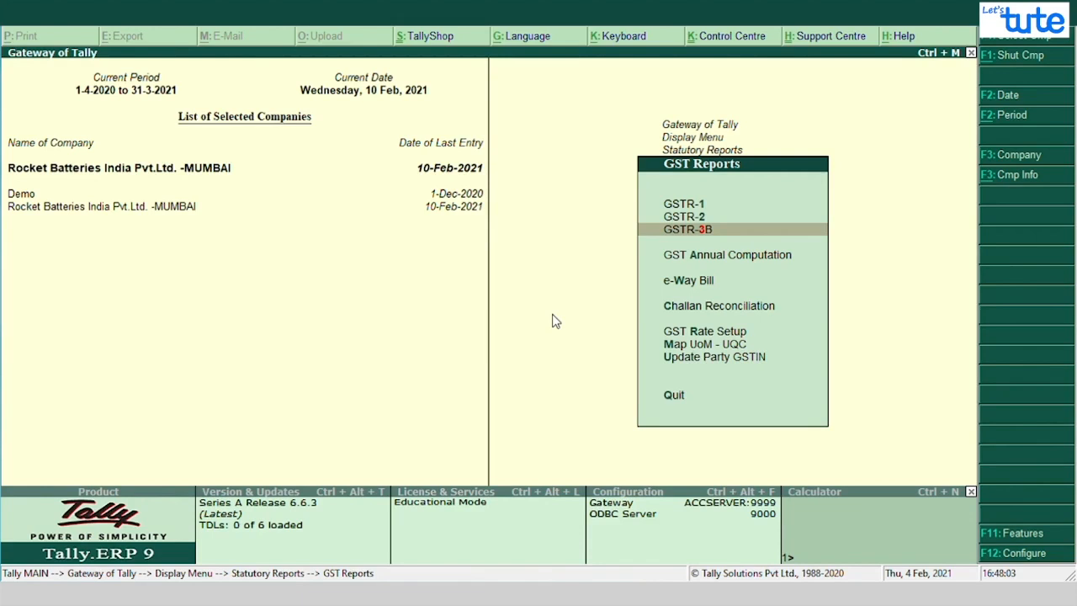
{"action": "key", "text": "Up"}
{"action": "key", "text": "Up"}
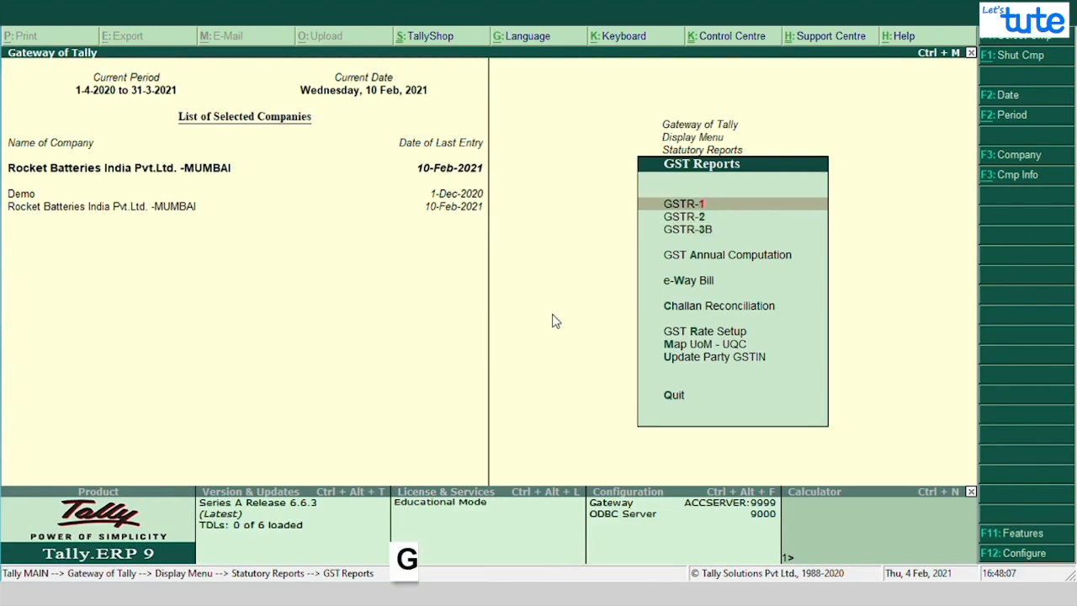
{"action": "key", "text": "Down"}
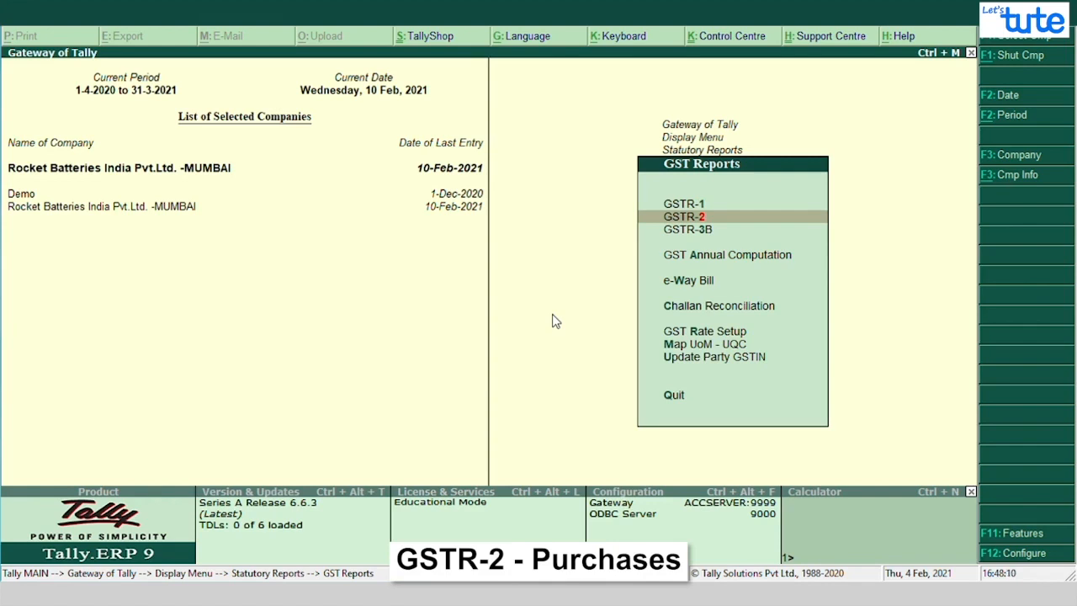
{"action": "key", "text": "Down"}
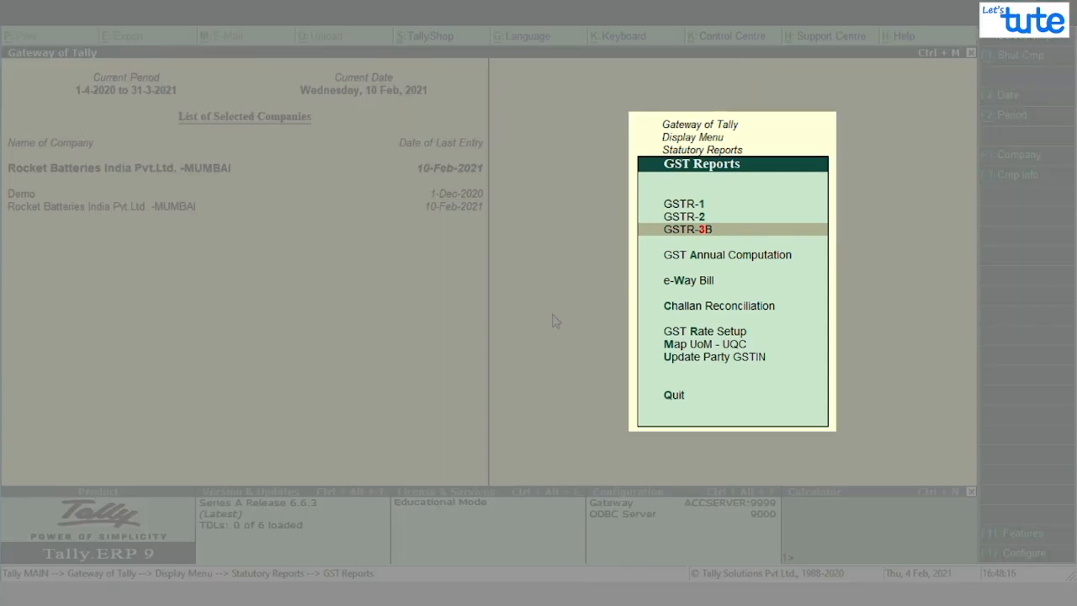
{"action": "key", "text": "Up"}
{"action": "key", "text": "Up"}
{"action": "key", "text": "Down"}
{"action": "key", "text": "Down"}
{"action": "key", "text": "Up"}
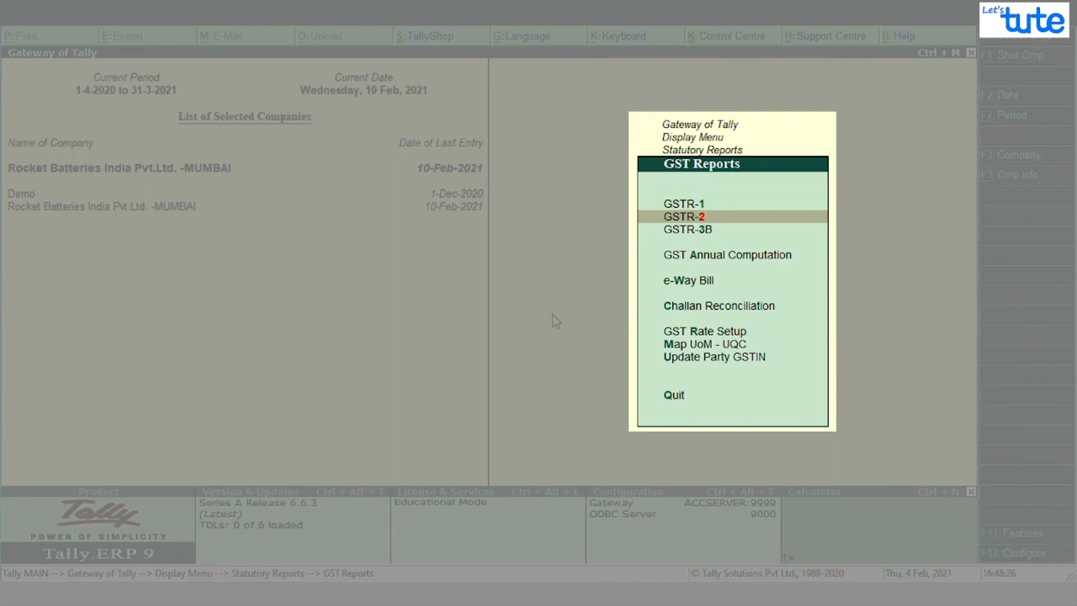
Step: Open the GSTR-1 report and set its period from 1-7-2020 to 31-7-2020
{"action": "key", "text": "Up"}
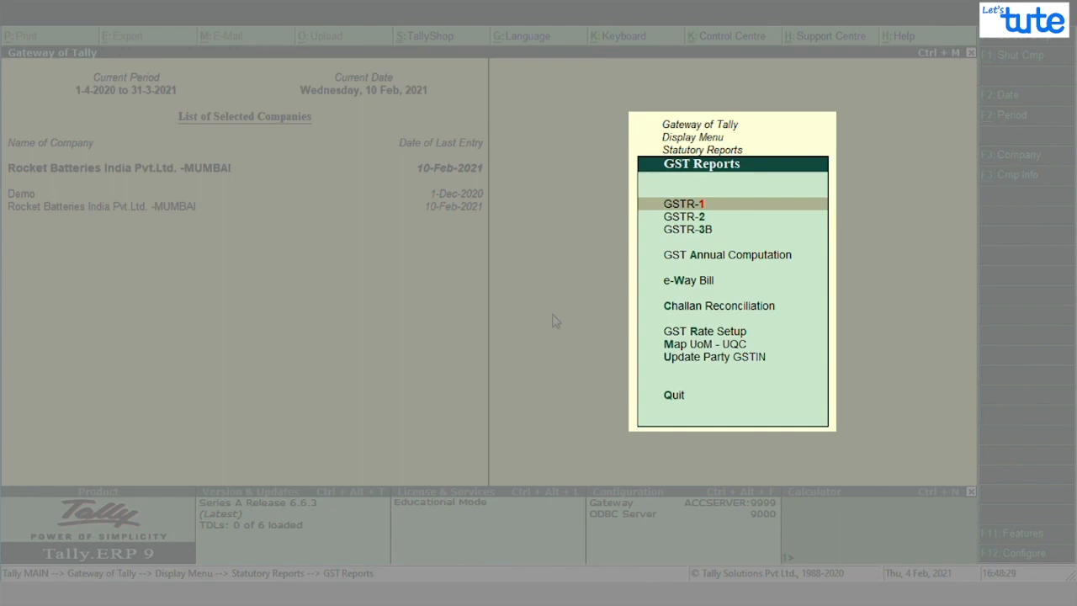
{"action": "key", "text": "Return"}
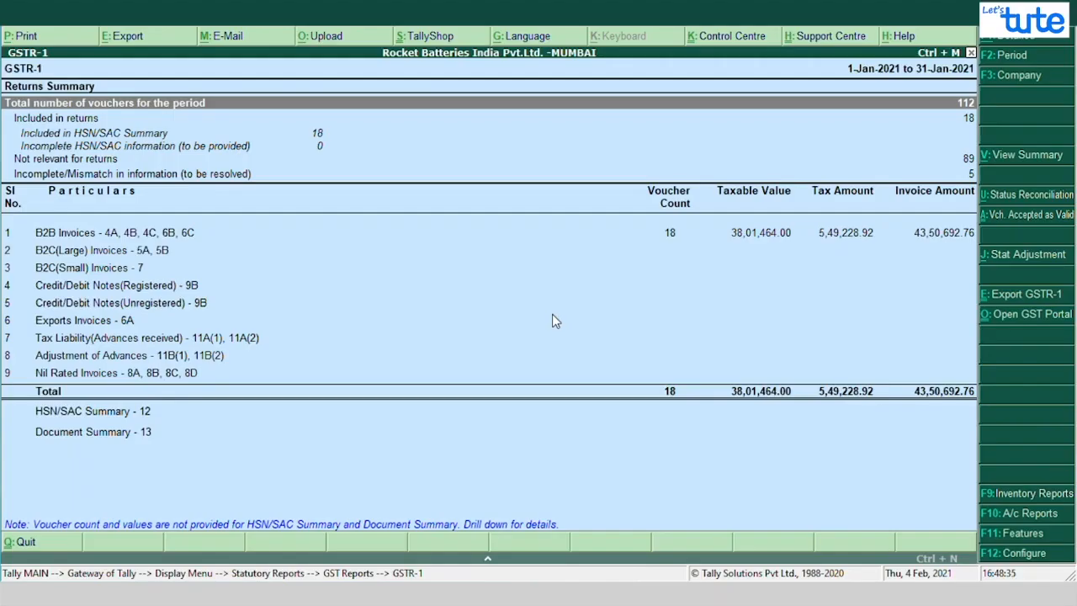
{"action": "key", "text": "F2"}
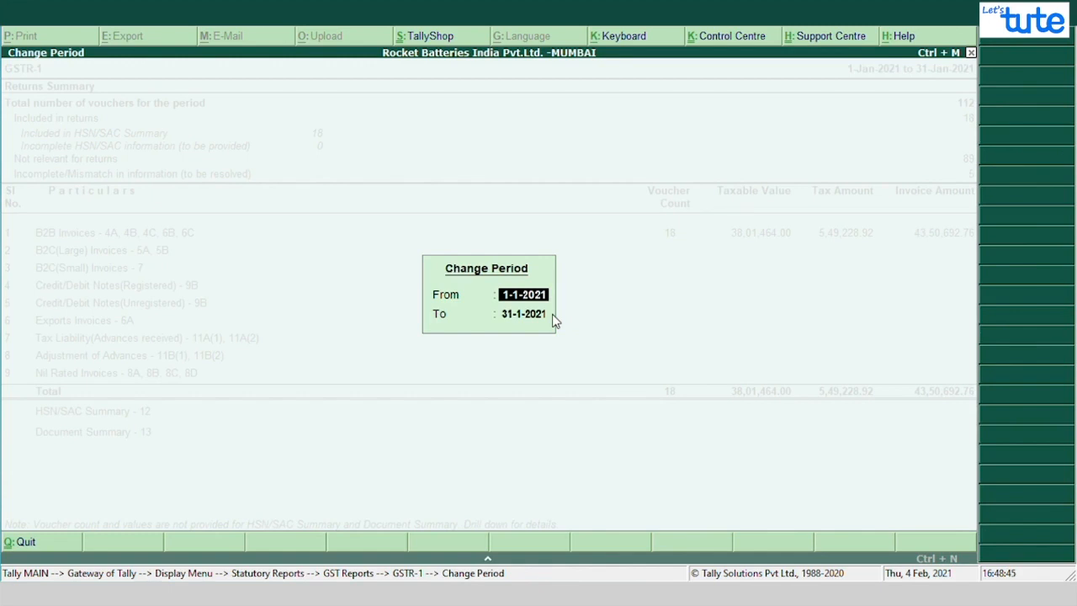
{"action": "type", "text": "01.07.20"}
{"action": "key", "text": "Return"}
{"action": "type", "text": "31.07.20"}
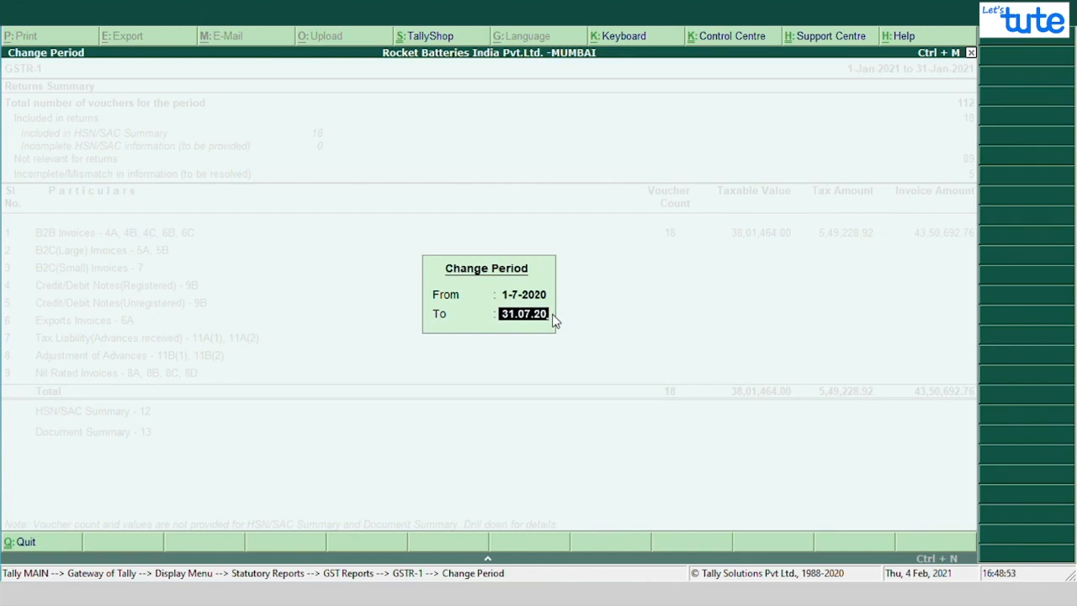
{"action": "key", "text": "Return"}
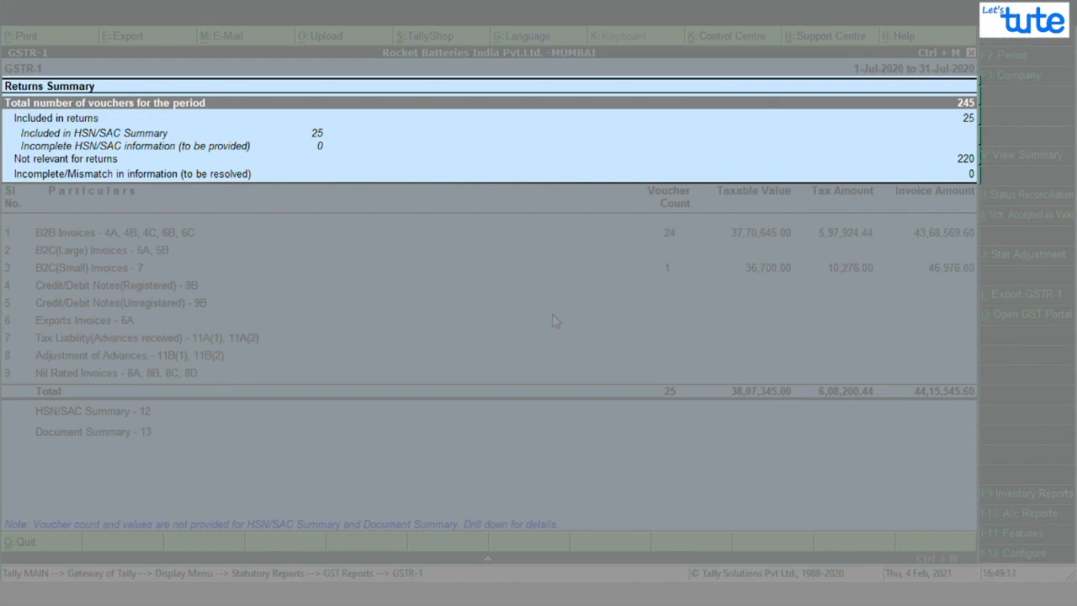
Step: Examine the GSTR-1 returns summary rows, from the total number of vouchers down to the incomplete/mismatch information
{"action": "key", "text": "Down"}
{"action": "key", "text": "Up"}
{"action": "key", "text": "Down"}
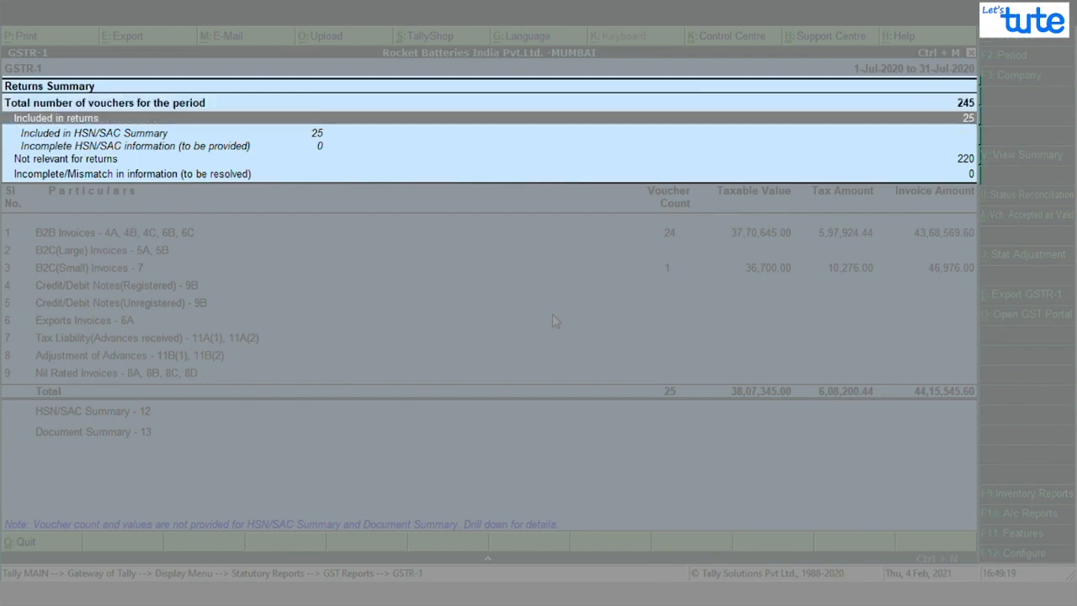
{"action": "key", "text": "Down"}
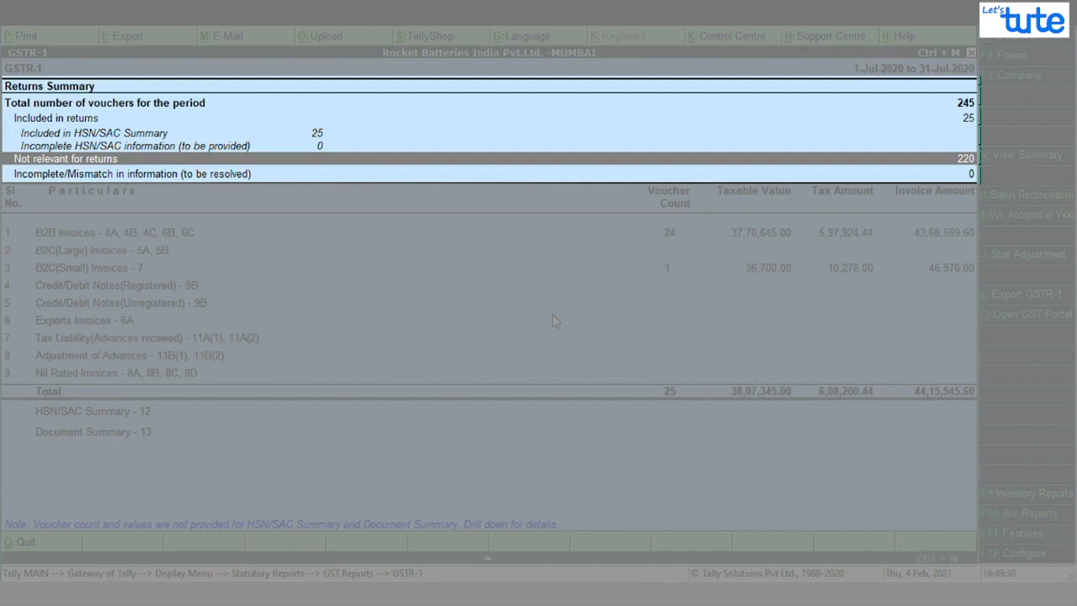
{"action": "key", "text": "Down"}
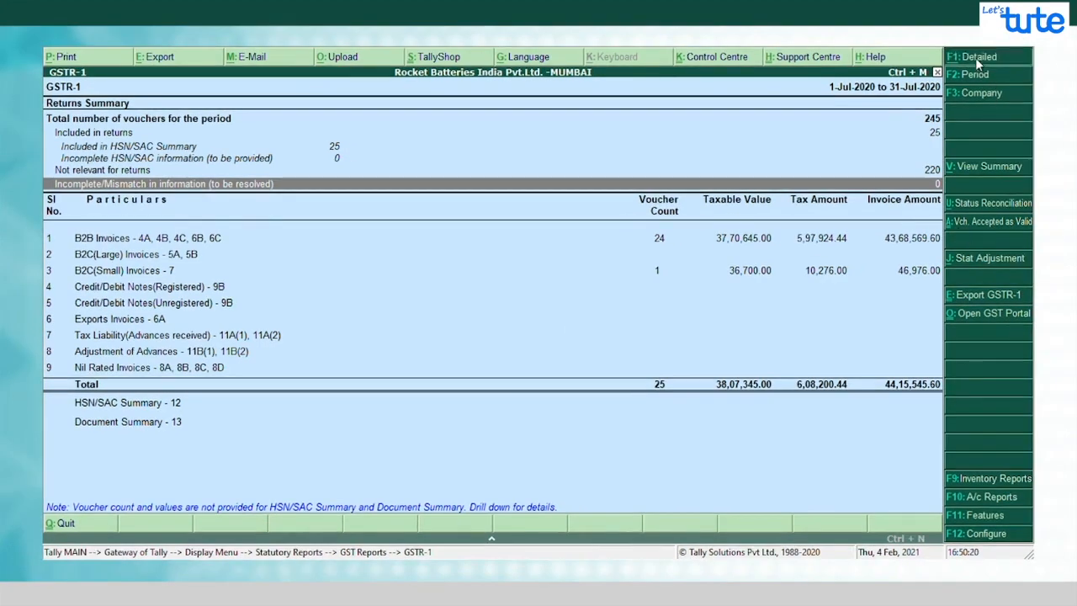
Step: Switch the GSTR-1 report to the detailed view and go through its invoice categories, starting with B2B Invoices
{"action": "left_click", "coordinate": [976, 57]}
{"action": "key", "text": "Down"}
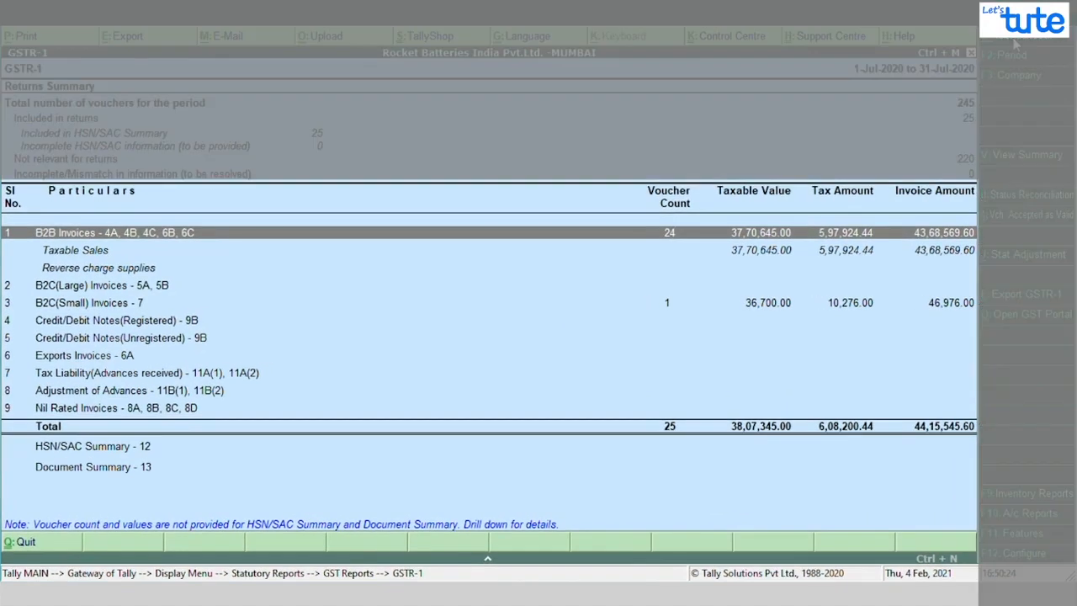
{"action": "key", "text": "Down"}
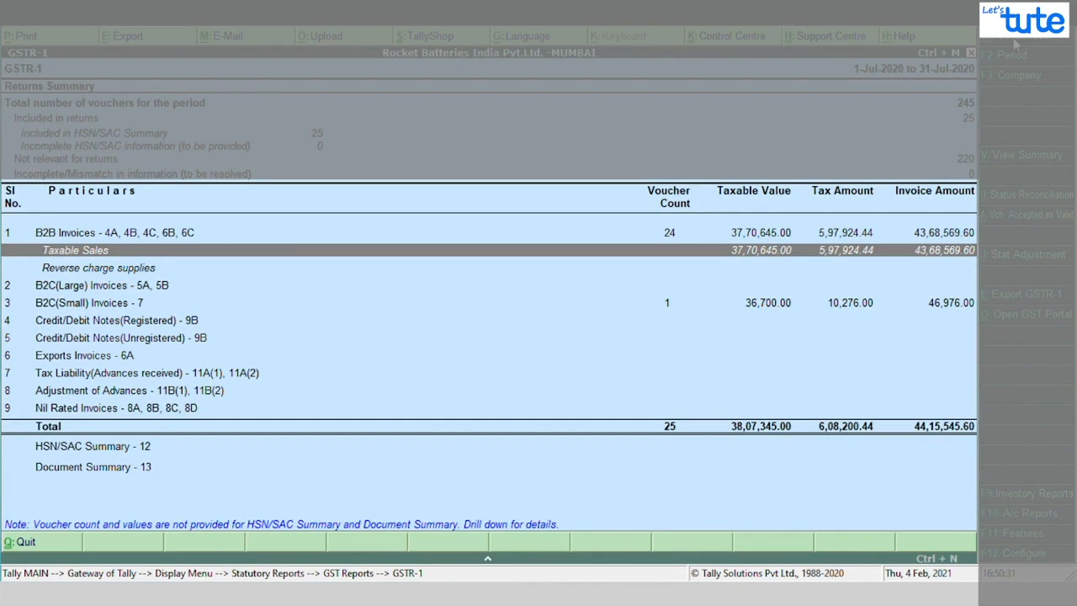
{"action": "key", "text": "Down"}
{"action": "key", "text": "Down"}
{"action": "key", "text": "Down"}
{"action": "key", "text": "Down"}
{"action": "key", "text": "Down"}
{"action": "key", "text": "Down"}
{"action": "key", "text": "Down"}
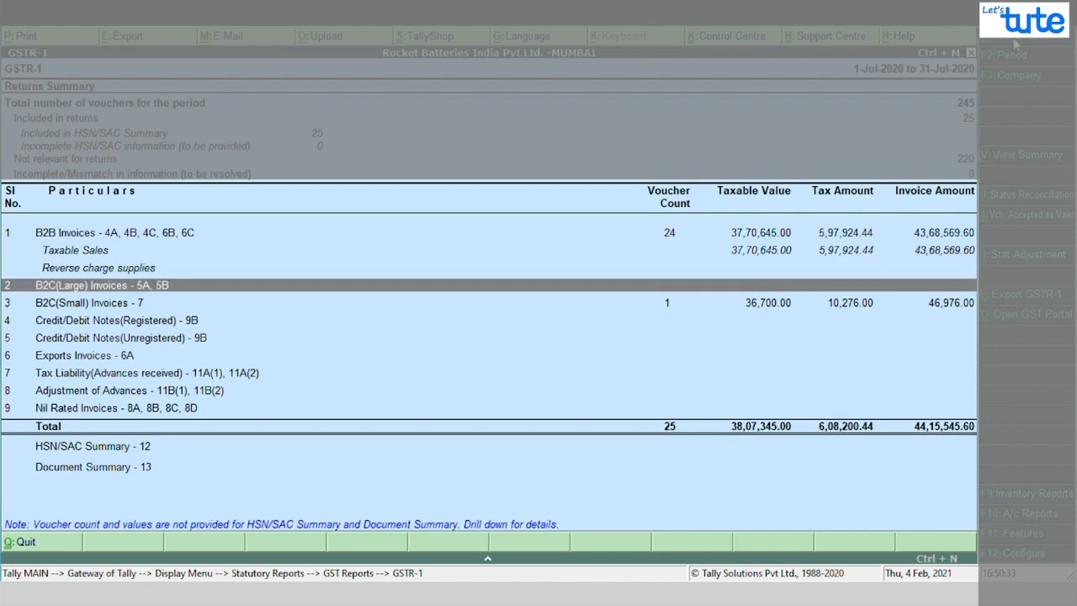
Step: View the HSN/SAC Summary of the GSTR-1 return, and return to the main report
{"action": "key", "text": "Down"}
{"action": "key", "text": "Down"}
{"action": "key", "text": "Down"}
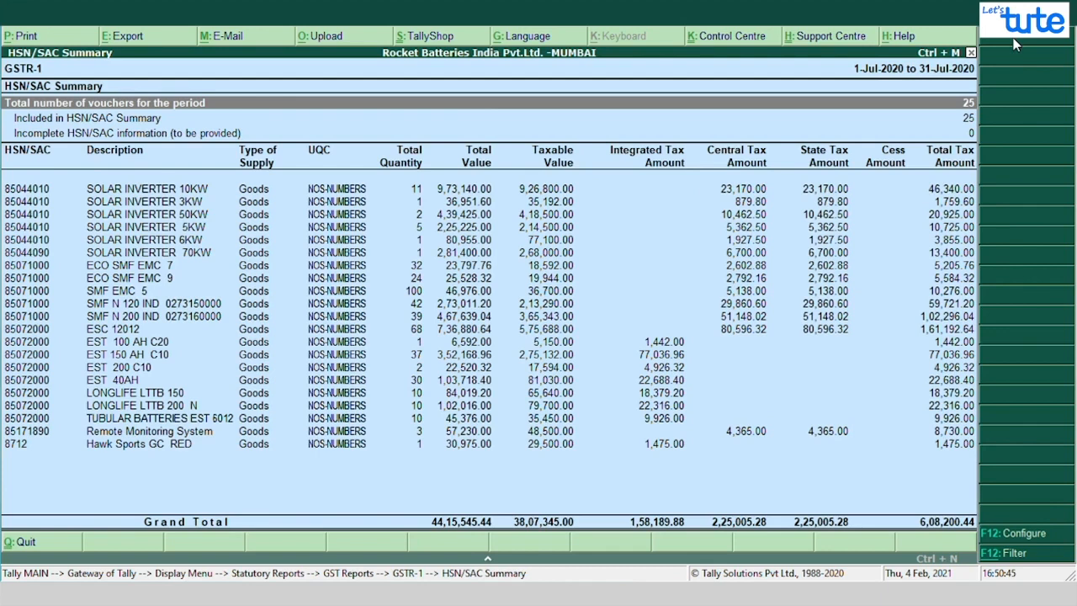
{"action": "key", "text": "Escape"}
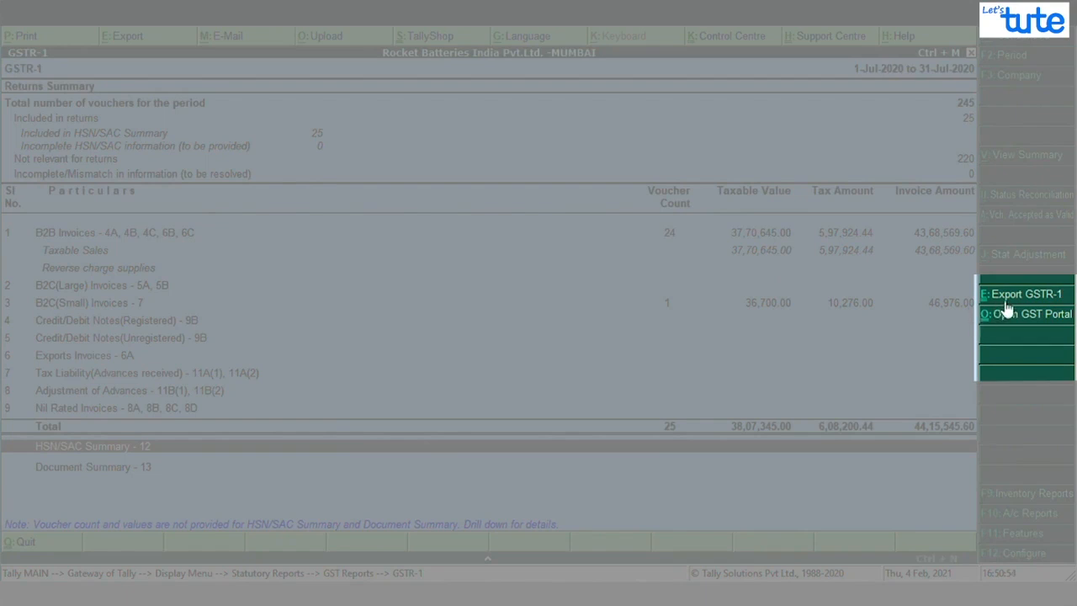
Step: Export the GSTR-1 return in JSON (Data Interchange) format to C:\Program Files, without opening the file or exporting the document summary, and leave the report
{"action": "left_click", "coordinate": [1024, 295]}
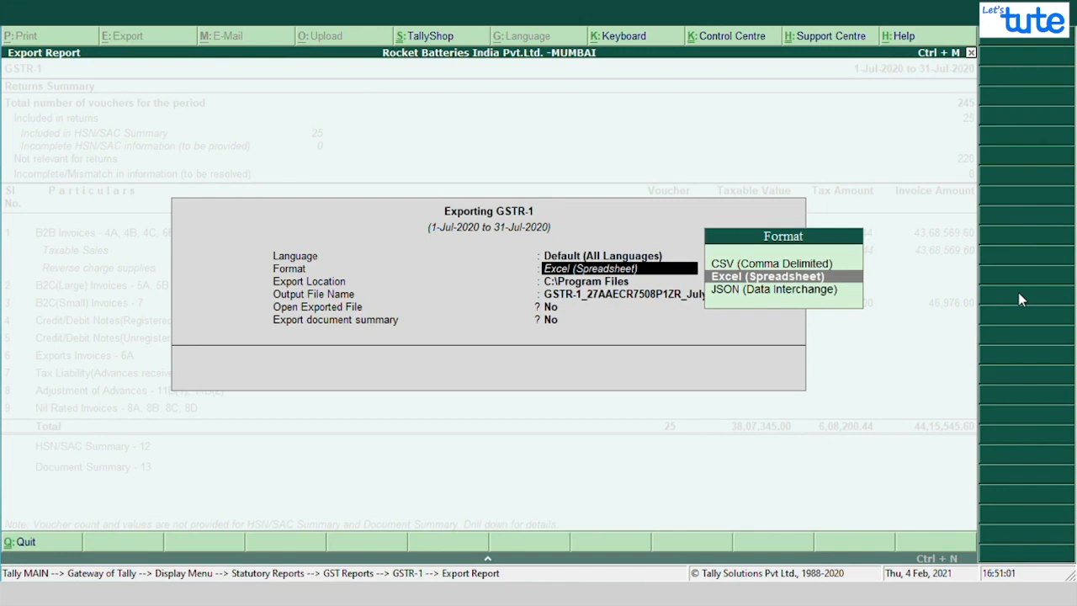
{"action": "key", "text": "Down"}
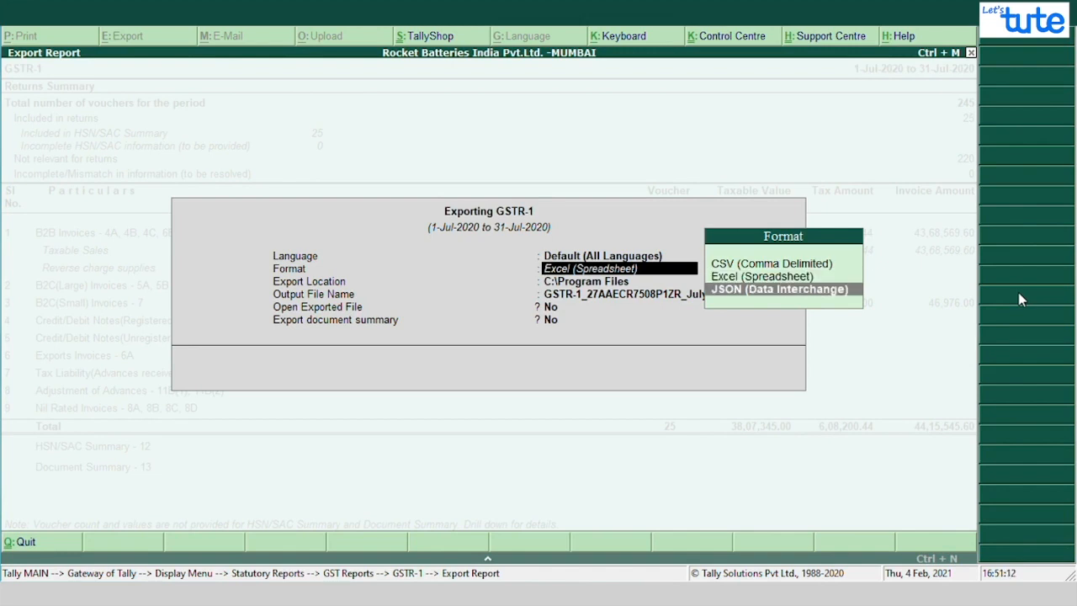
{"action": "key", "text": "Return"}
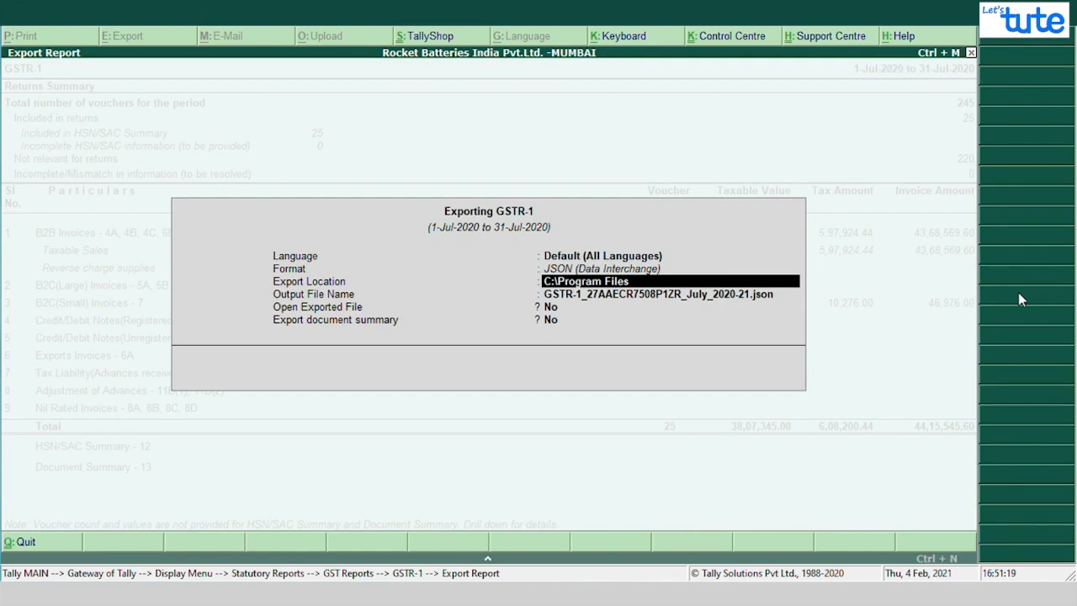
{"action": "key", "text": "Return"}
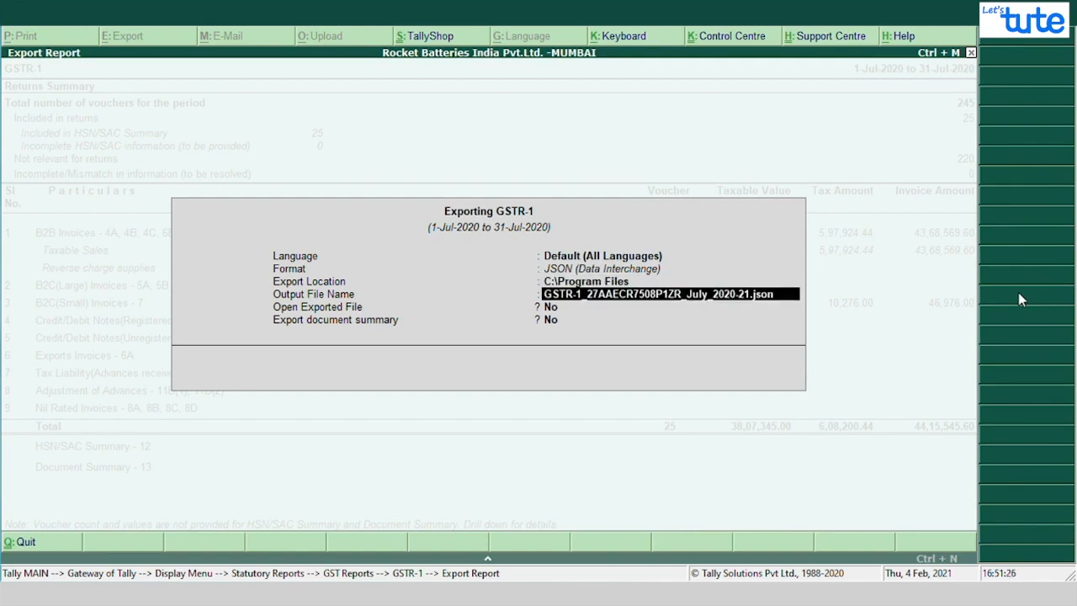
{"action": "key", "text": "Return"}
{"action": "key", "text": "Return"}
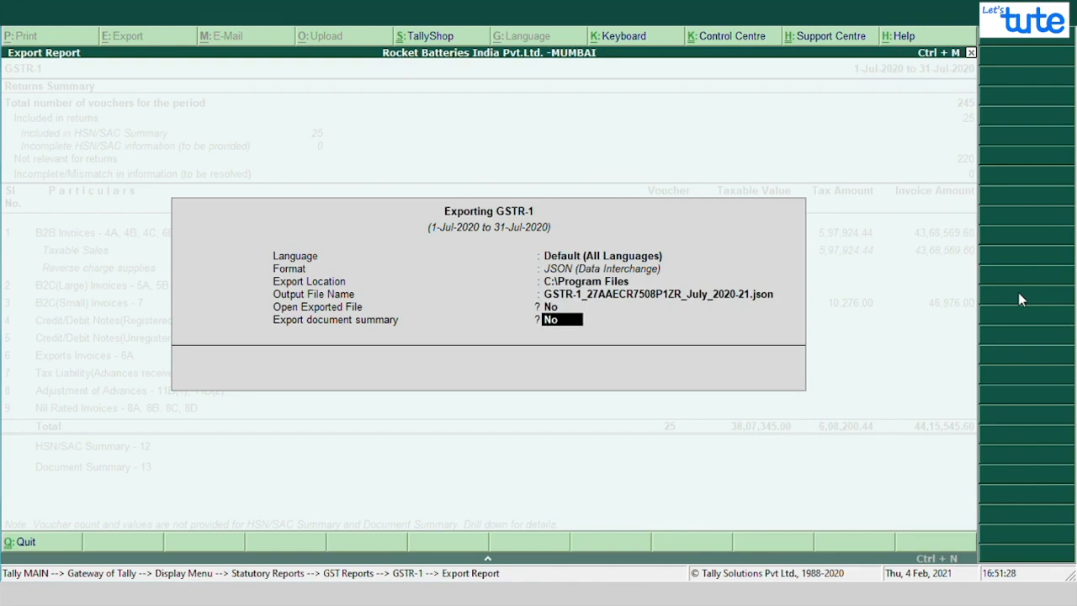
{"action": "key", "text": "Return"}
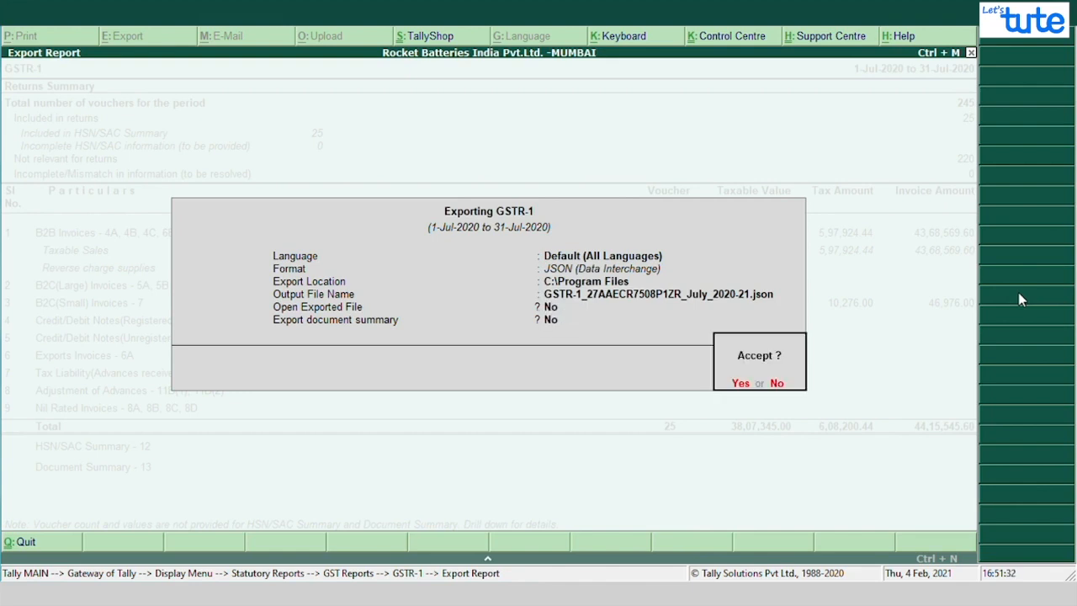
{"action": "key", "text": "Return"}
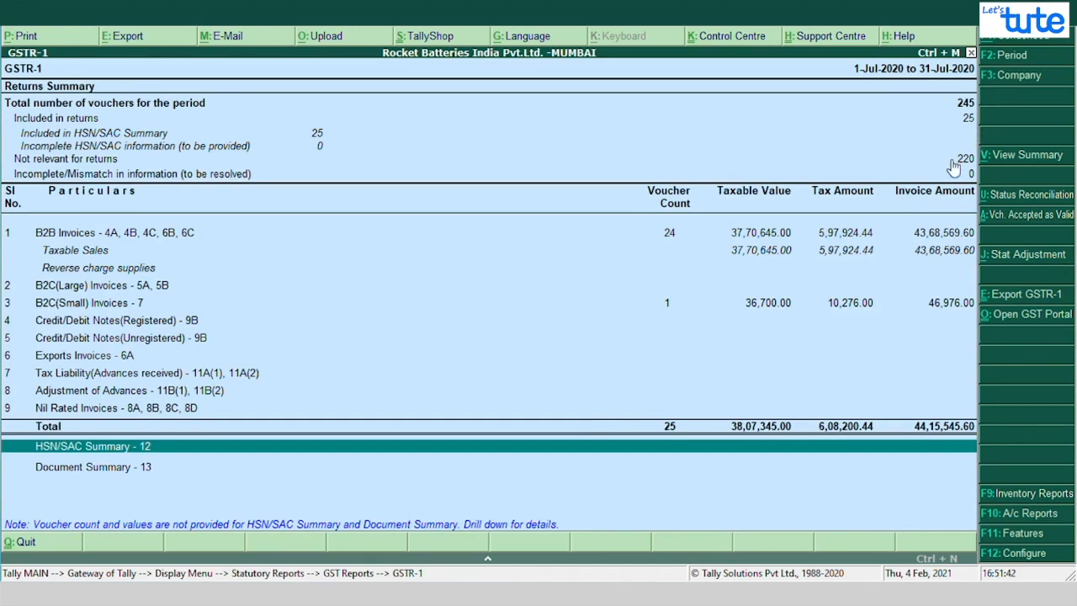
{"action": "key", "text": "Escape"}
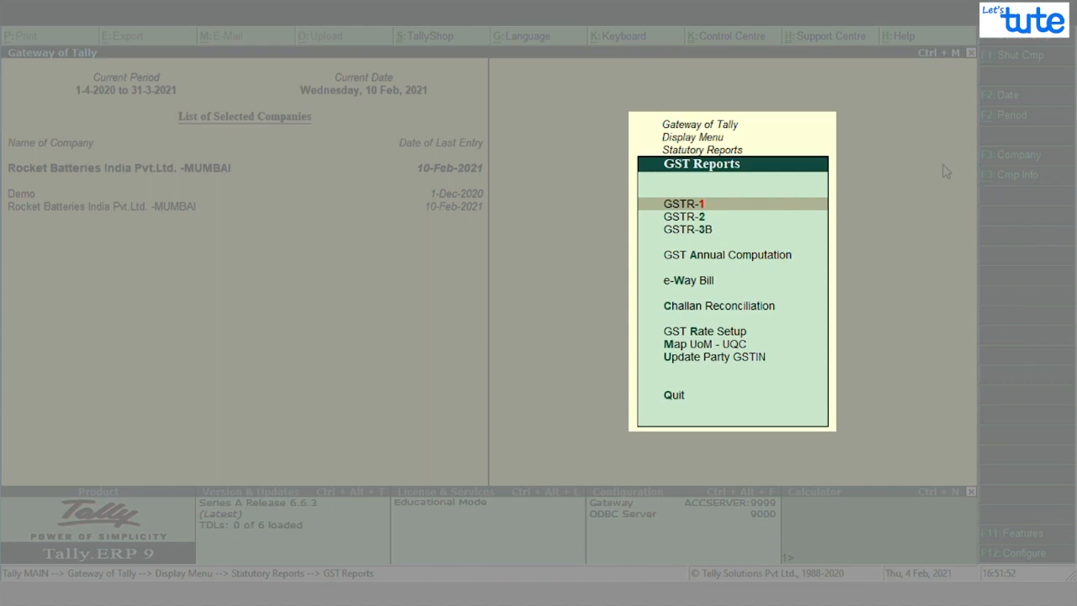
Step: Open the GSTR-2 report and set its period from 1-7-2020 to 31-7-2020
{"action": "key", "text": "Down"}
{"action": "key", "text": "Return"}
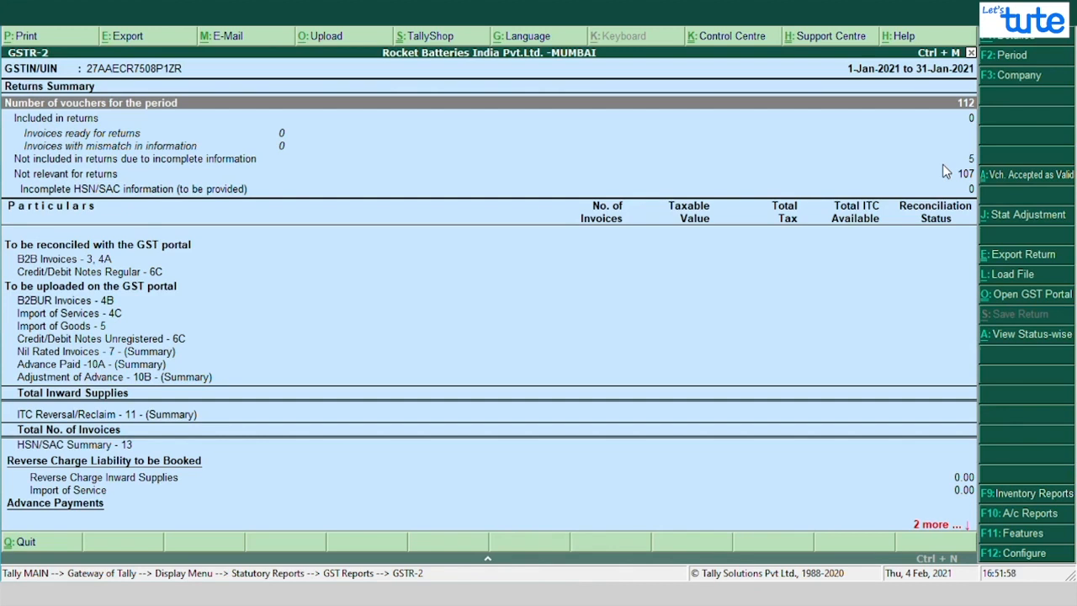
{"action": "key", "text": "F2"}
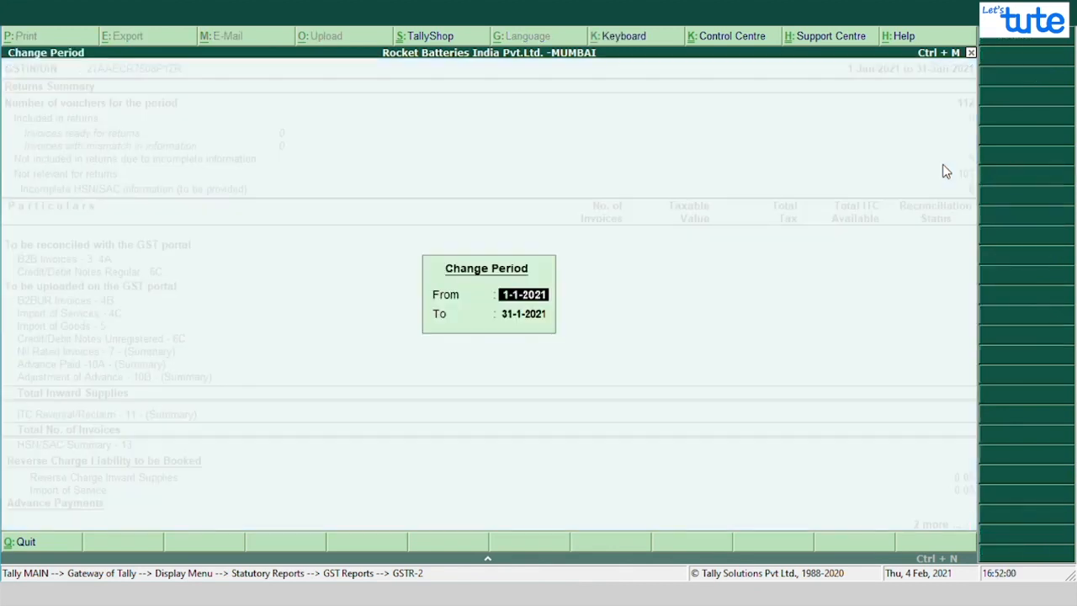
{"action": "type", "text": "0"}
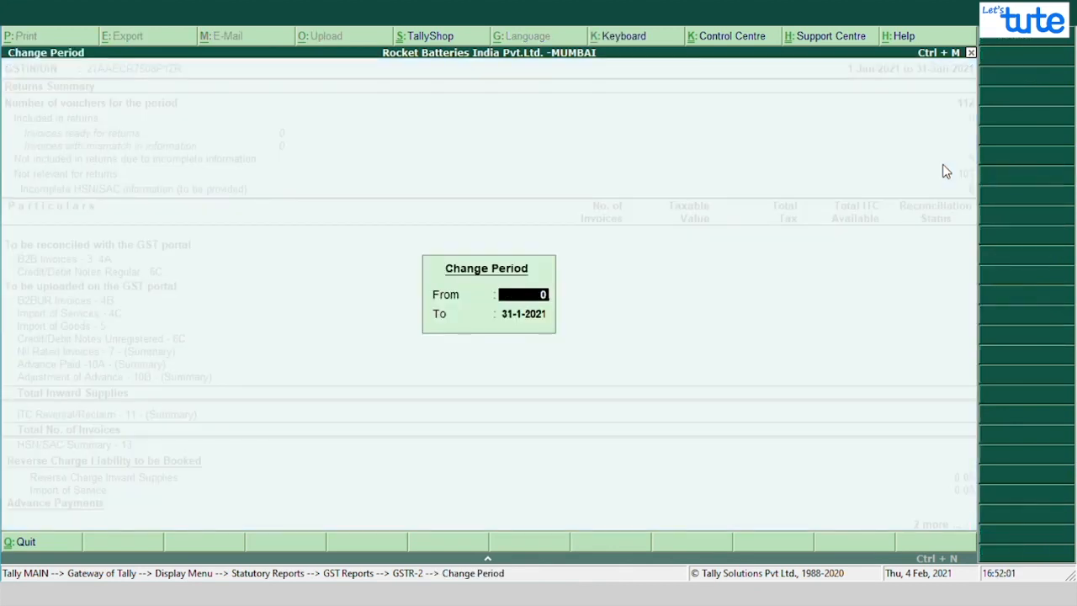
{"action": "type", "text": "1.07.20"}
{"action": "key", "text": "Return"}
{"action": "type", "text": "31.07.20"}
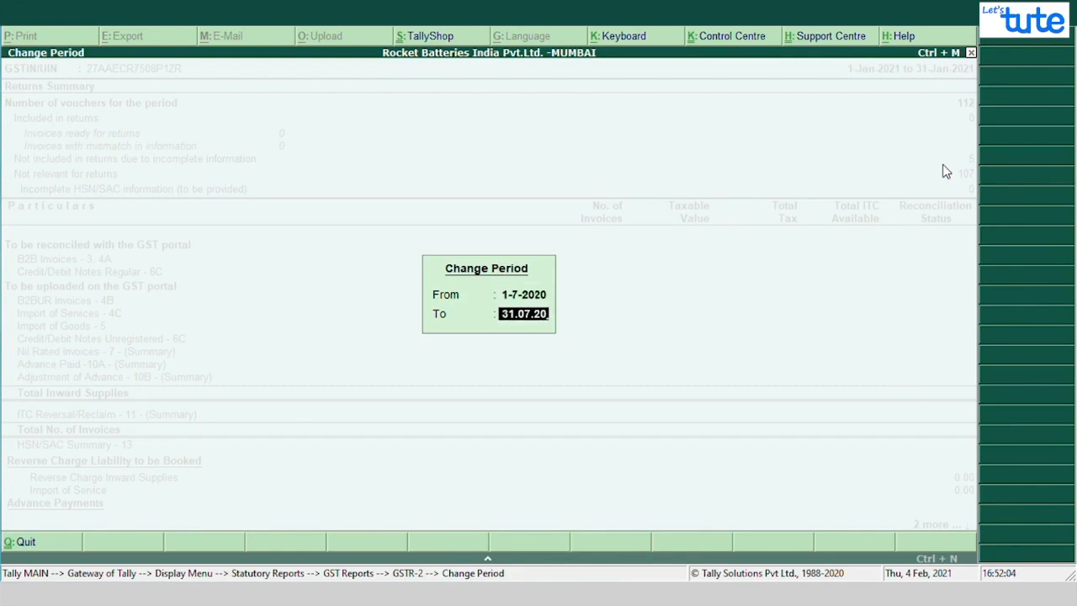
{"action": "key", "text": "Return"}
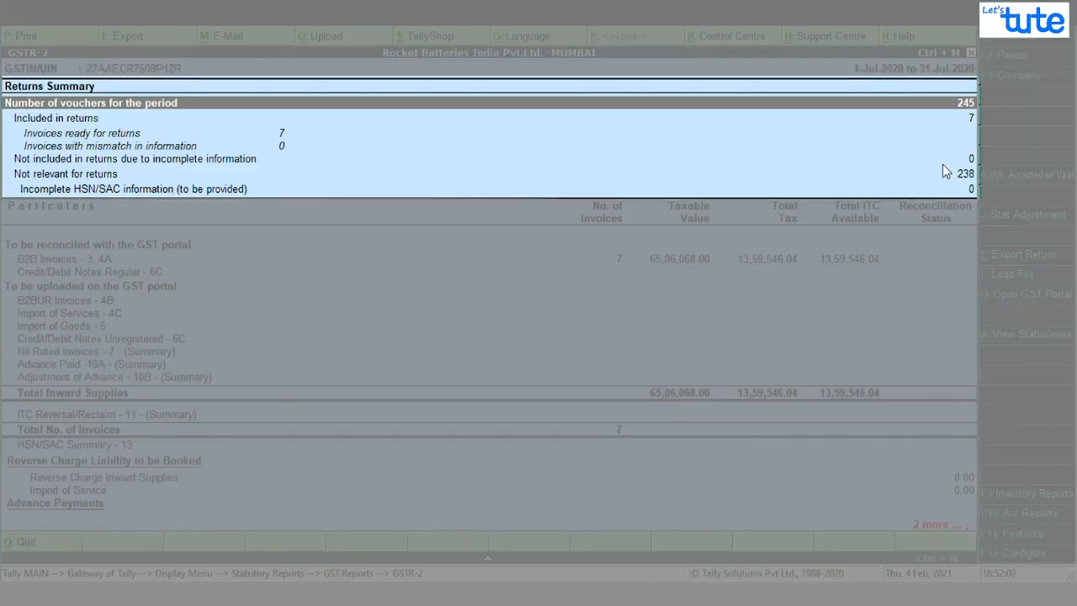
Step: Examine the rows of the GSTR-2 returns summary, and return to the list of GST reports
{"action": "key", "text": "Down"}
{"action": "key", "text": "Down"}
{"action": "key", "text": "Down"}
{"action": "key", "text": "Down"}
{"action": "key", "text": "Down"}
{"action": "key", "text": "Down"}
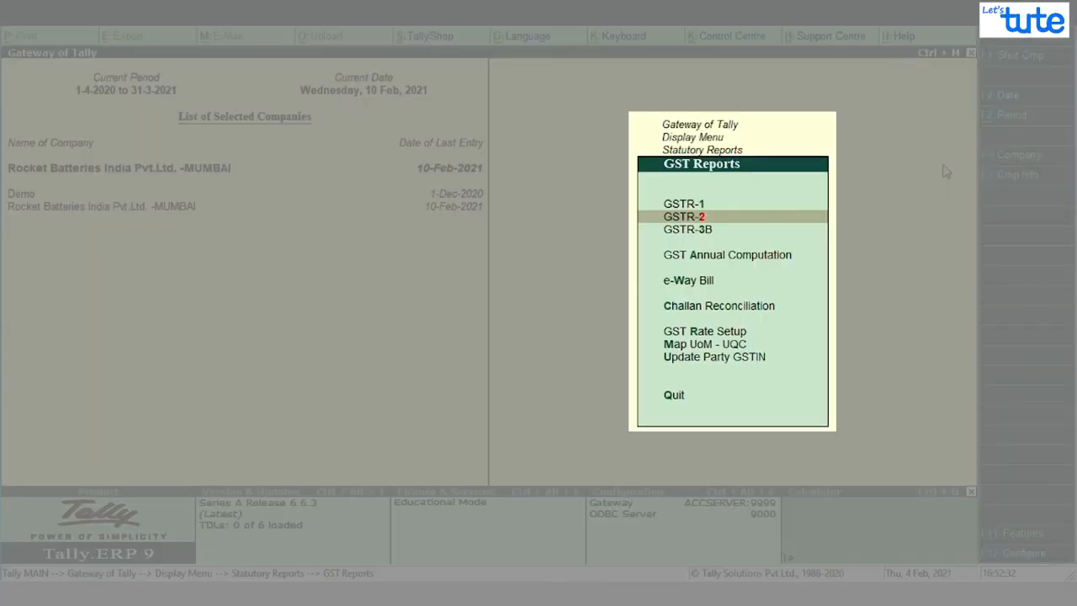
Step: Open the GSTR-3B report and set its period from 1-7-2020 to 31-7-2020
{"action": "key", "text": "Down"}
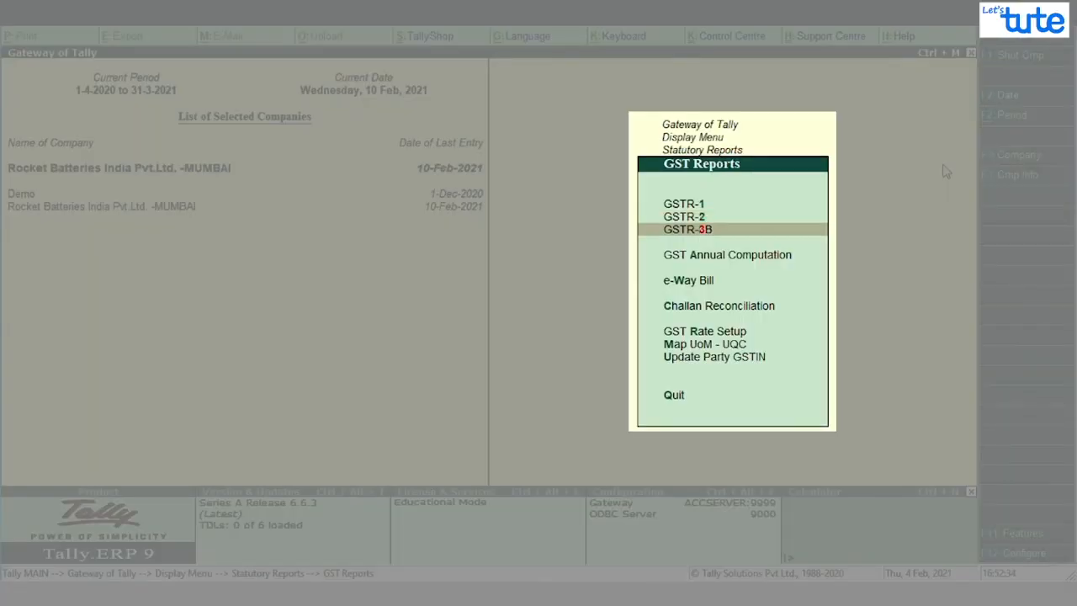
{"action": "key", "text": "Return"}
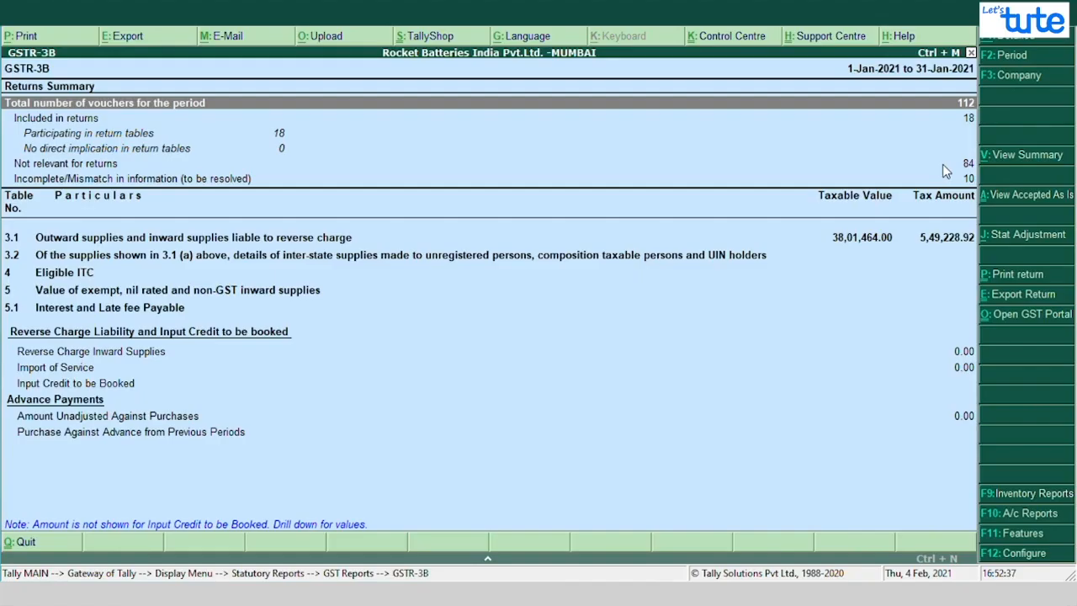
{"action": "key", "text": "F2"}
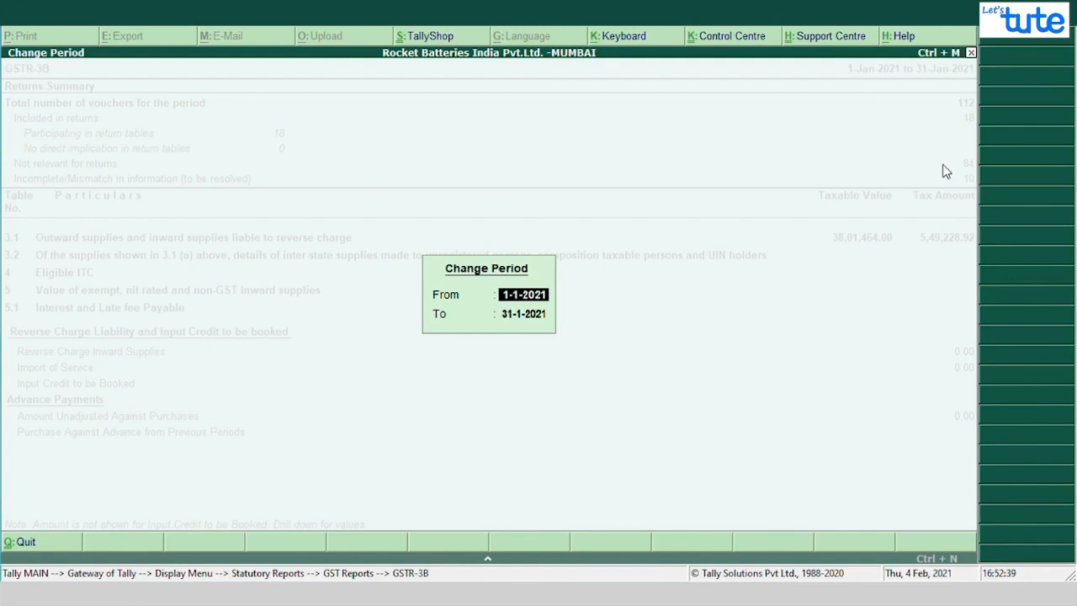
{"action": "type", "text": "01-07-2020"}
{"action": "key", "text": "Return"}
{"action": "type", "text": "31.07.20"}
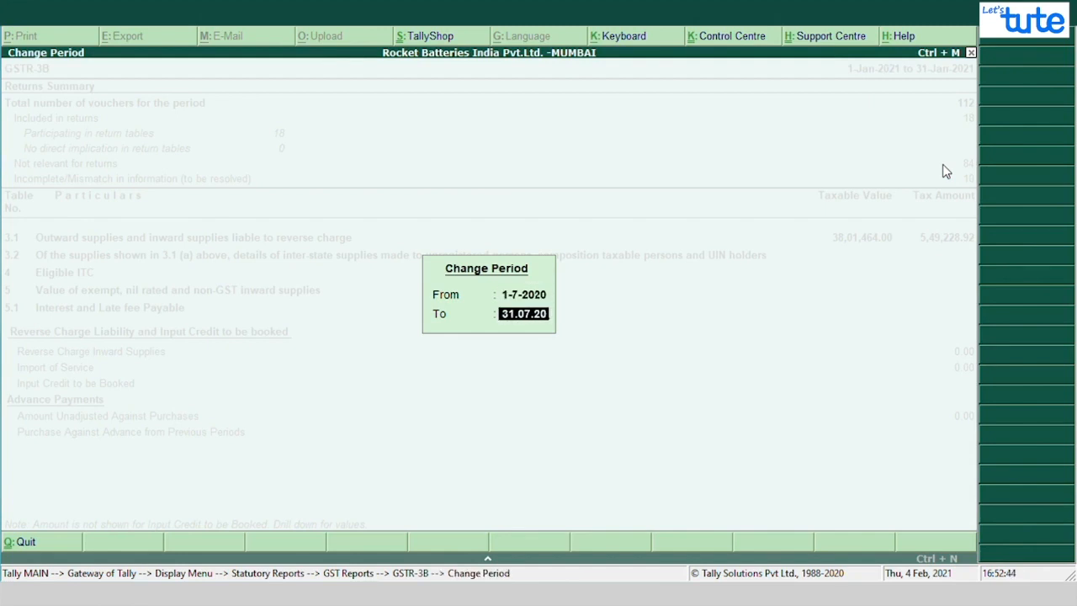
{"action": "key", "text": "Return"}
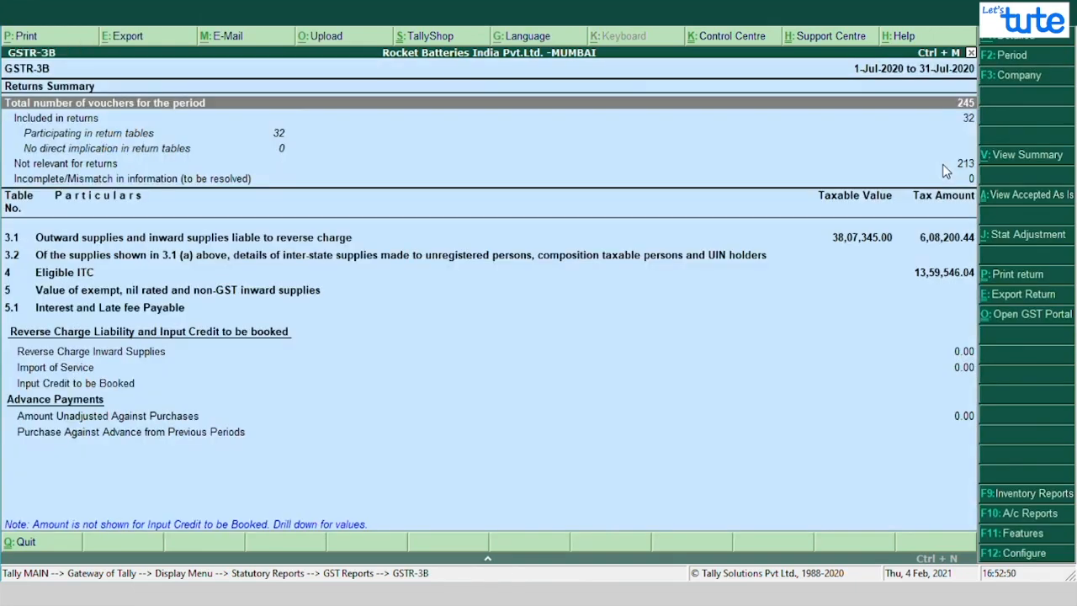
Step: Go through the GSTR-3B returns summary rows and switch the report to the detailed view
{"action": "key", "text": "Down"}
{"action": "key", "text": "Down"}
{"action": "key", "text": "Down"}
{"action": "key", "text": "Down"}
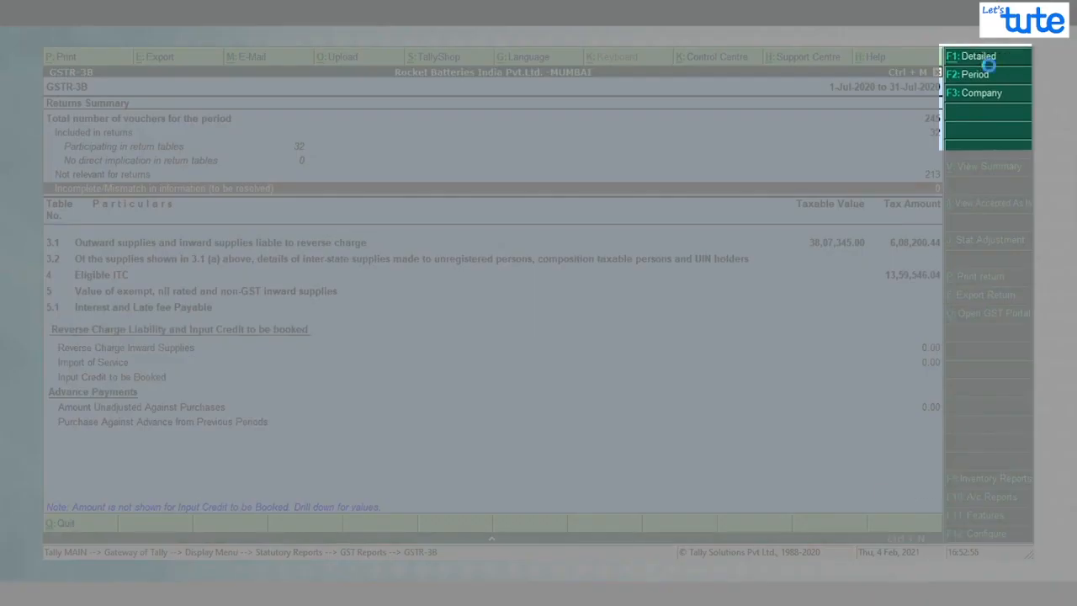
{"action": "left_click", "coordinate": [986, 56]}
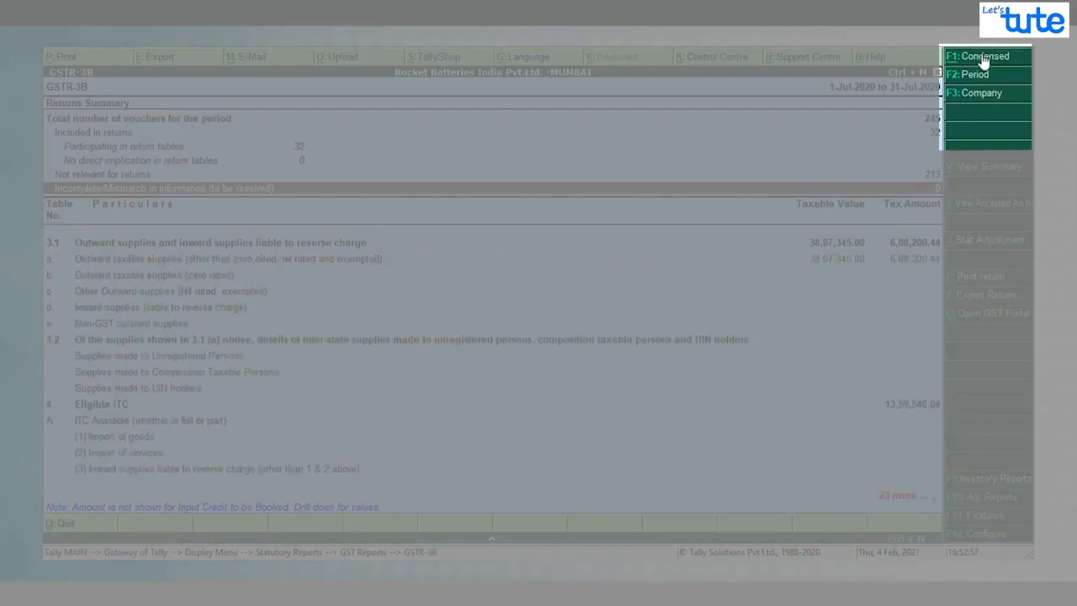
Step: Examine the detailed rows of tables 3.1, 3.2 and 4 Eligible ITC in the GSTR-3B report
{"action": "key", "text": "Down"}
{"action": "key", "text": "Down"}
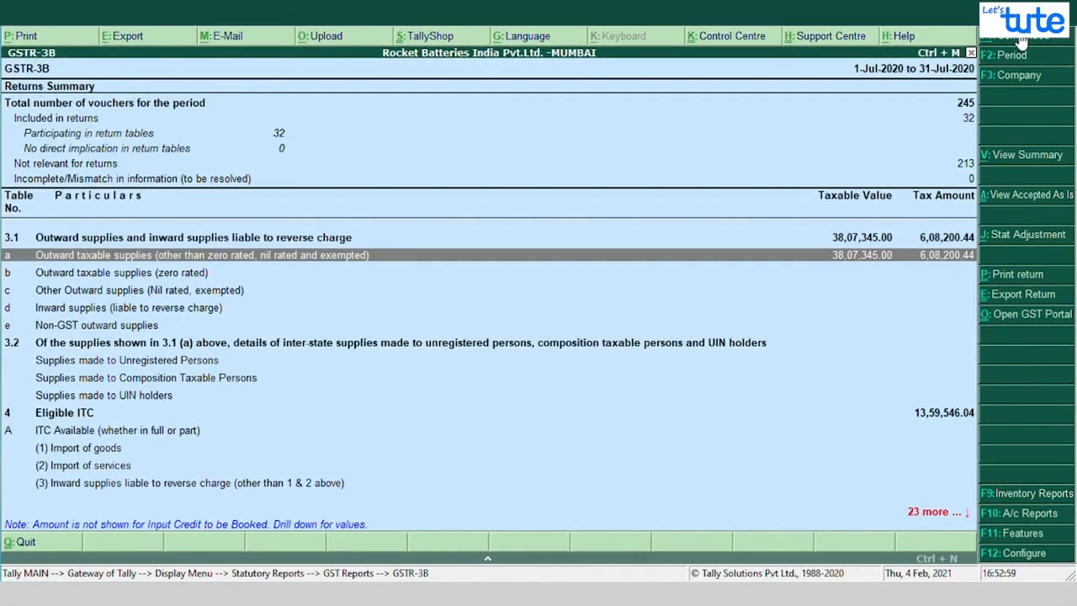
{"action": "key", "text": "Down"}
{"action": "key", "text": "Down"}
{"action": "key", "text": "Down"}
{"action": "key", "text": "Down"}
{"action": "key", "text": "Down"}
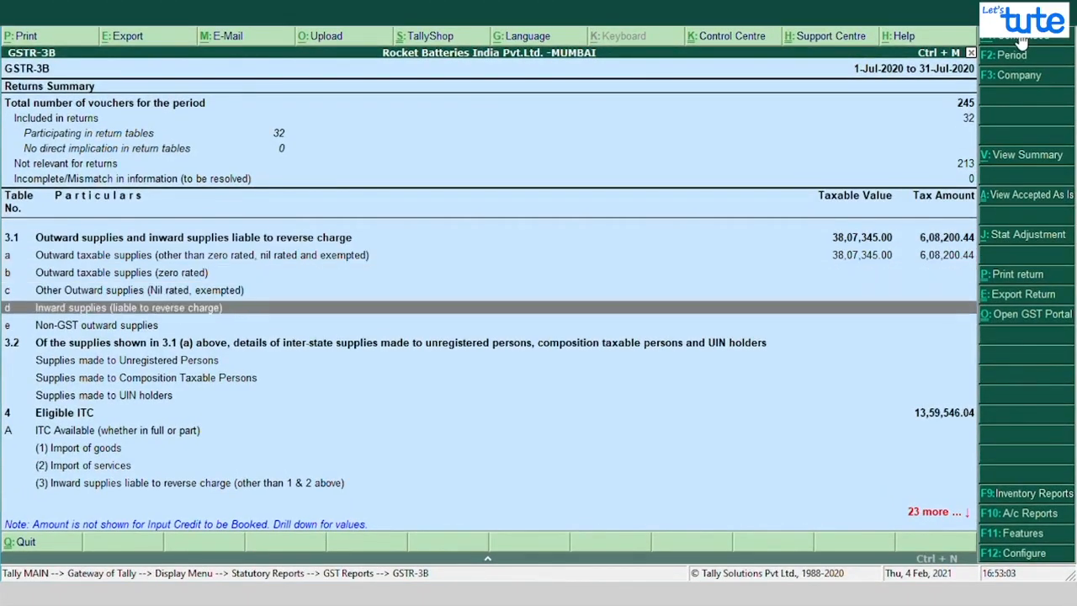
{"action": "key", "text": "Down"}
{"action": "key", "text": "Down"}
{"action": "key", "text": "Down"}
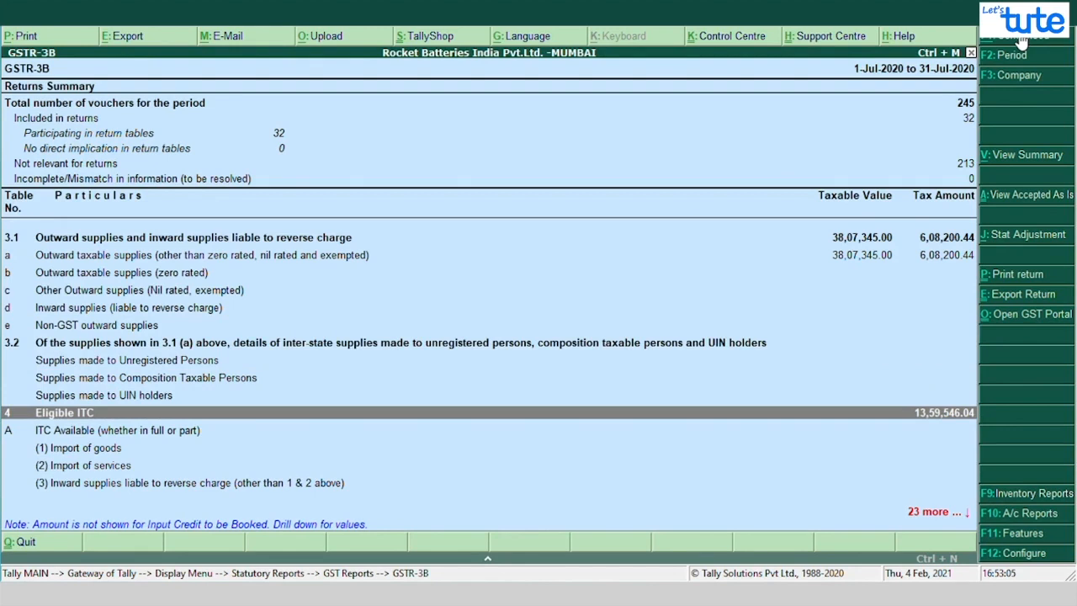
{"action": "key", "text": "Down"}
{"action": "key", "text": "Down"}
{"action": "key", "text": "Down"}
{"action": "key", "text": "Down"}
{"action": "key", "text": "Down"}
{"action": "key", "text": "Down"}
{"action": "key", "text": "Down"}
{"action": "key", "text": "Down"}
Step: View the vouchers behind (5) All other ITC, and return to the returns summary at the start of the GSTR-3B report
{"action": "key", "text": "Up"}
{"action": "key", "text": "Up"}
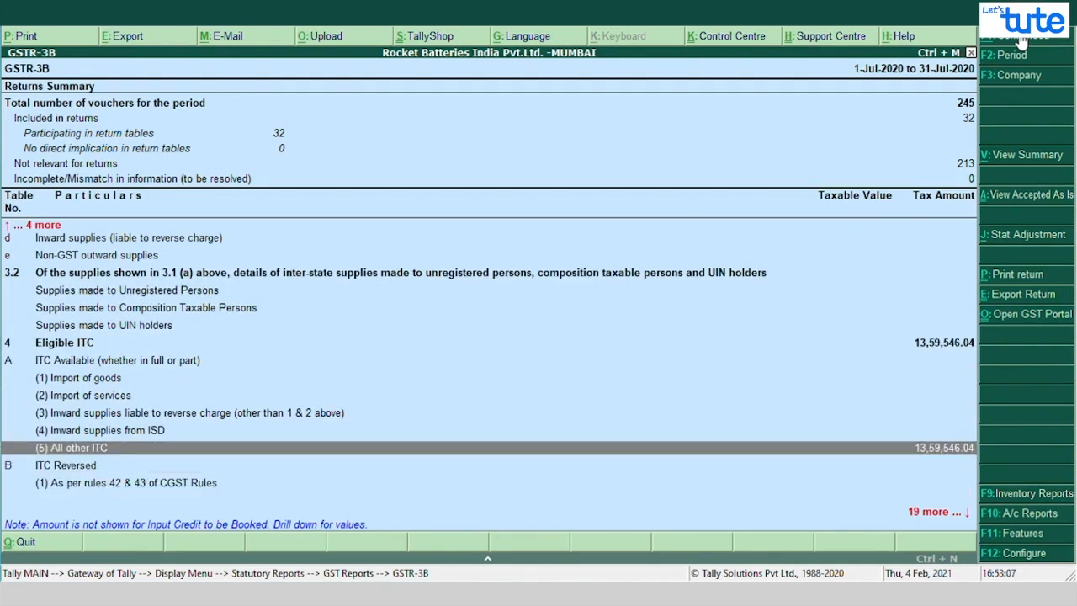
{"action": "key", "text": "Return"}
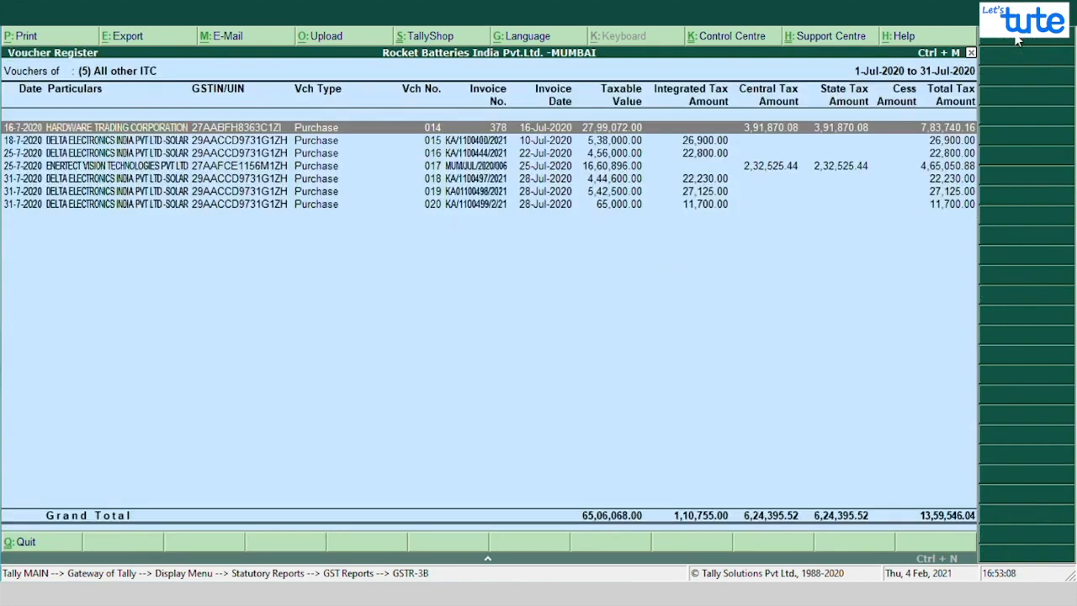
{"action": "key", "text": "Escape"}
{"action": "key", "text": "Up"}
{"action": "key", "text": "Up"}
{"action": "key", "text": "Up"}
{"action": "key", "text": "Up"}
{"action": "key", "text": "Up"}
{"action": "key", "text": "Up"}
{"action": "key", "text": "Up"}
{"action": "key", "text": "Up"}
{"action": "key", "text": "Up"}
{"action": "key", "text": "Up"}
{"action": "key", "text": "Up"}
{"action": "key", "text": "Up"}
{"action": "key", "text": "Up"}
{"action": "key", "text": "Up"}
{"action": "key", "text": "Up"}
{"action": "key", "text": "Up"}
{"action": "key", "text": "Up"}
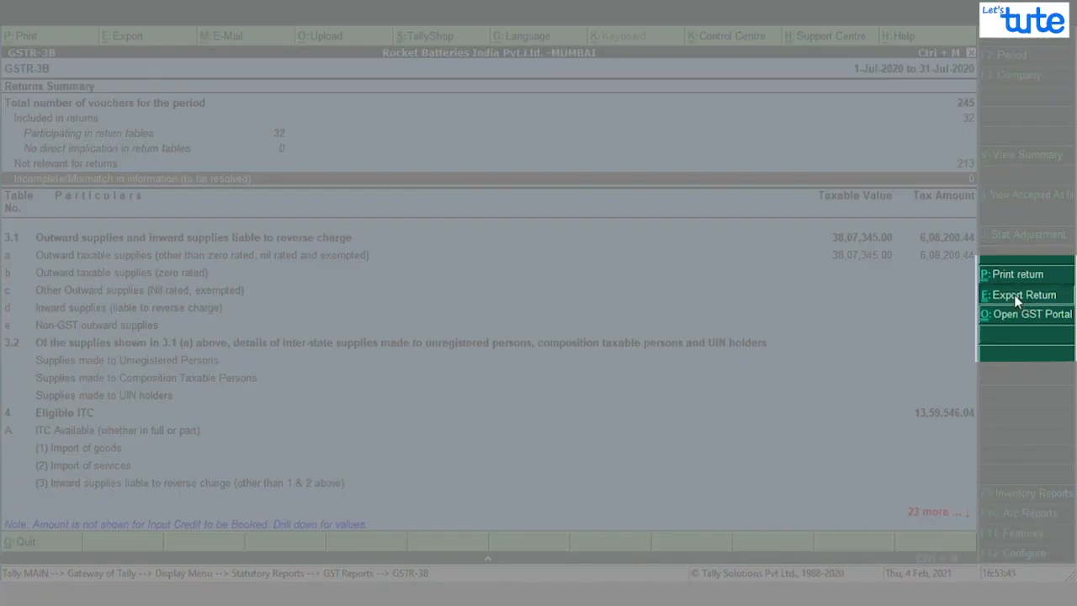
Step: Export the GSTR-3B return in JSON (Data Interchange) format to C:\Program Files, keeping the proposed file name and without opening the exported file
{"action": "left_click", "coordinate": [1019, 296]}
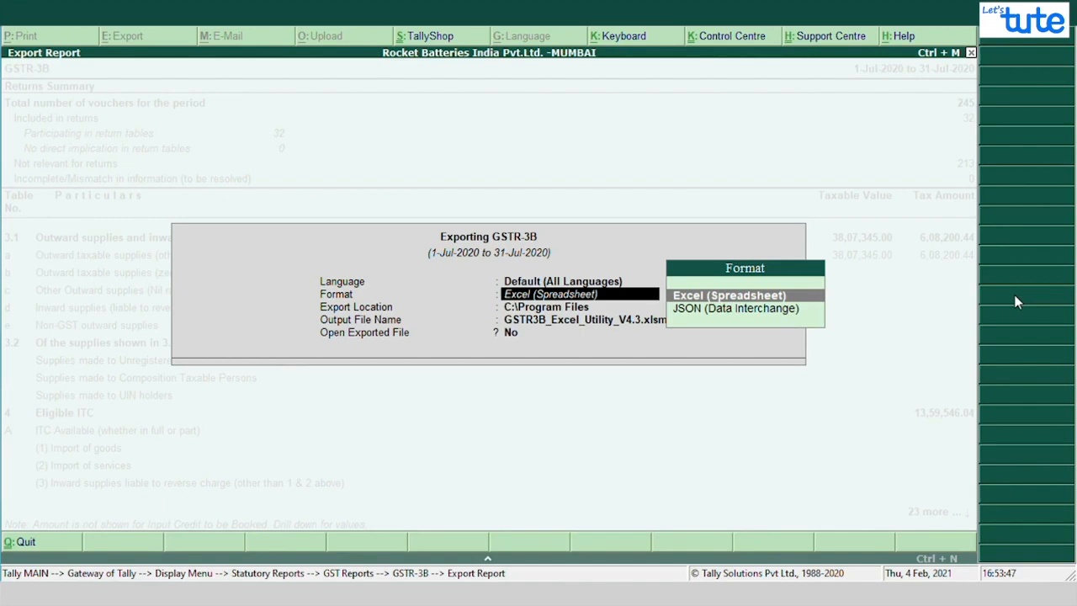
{"action": "key", "text": "Down"}
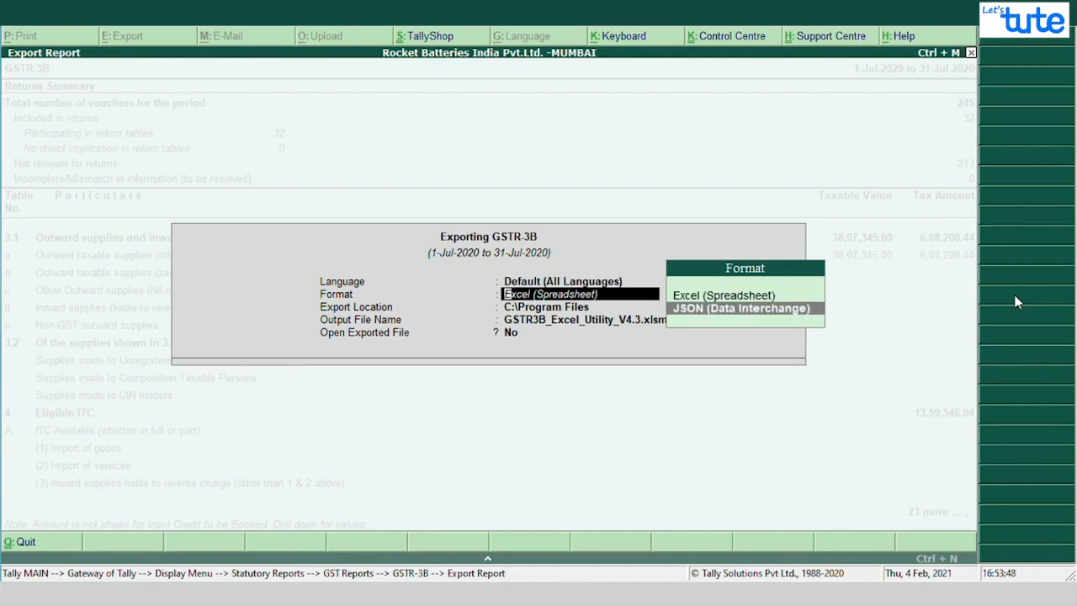
{"action": "key", "text": "Return"}
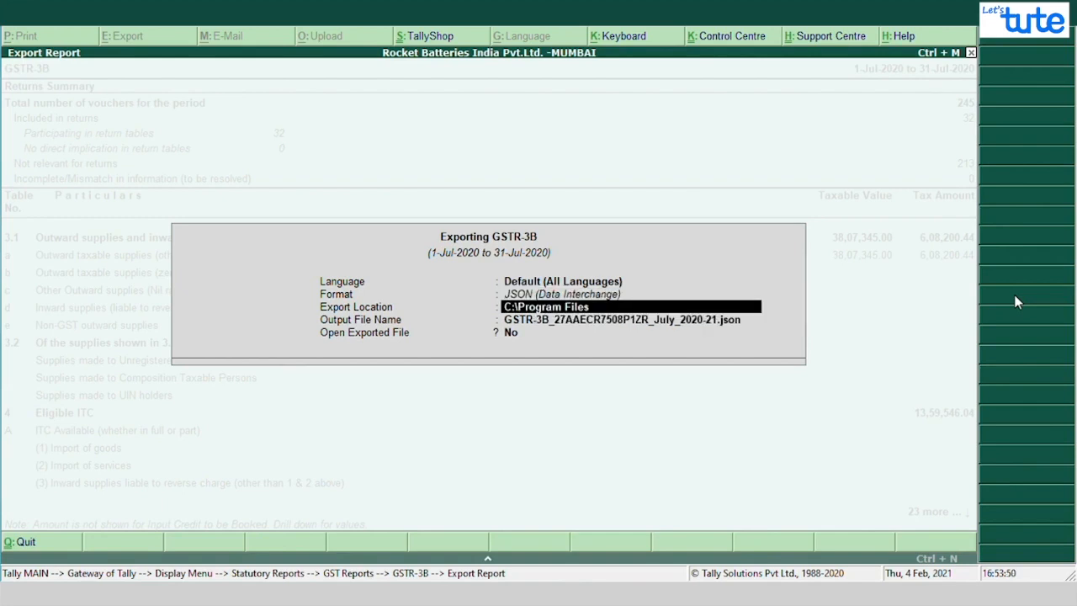
{"action": "key", "text": "Return"}
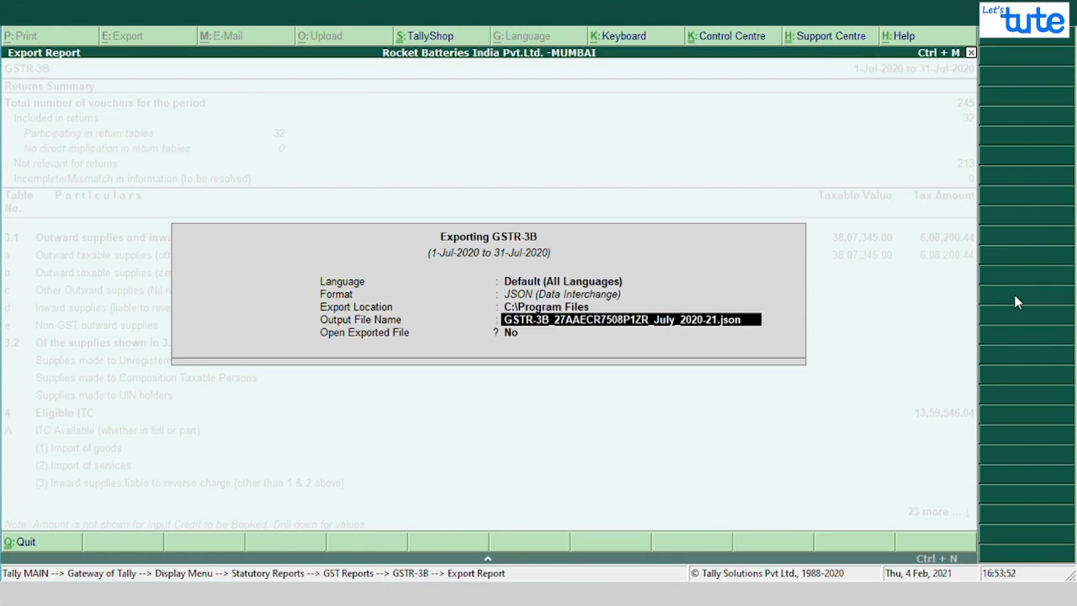
{"action": "key", "text": "Return"}
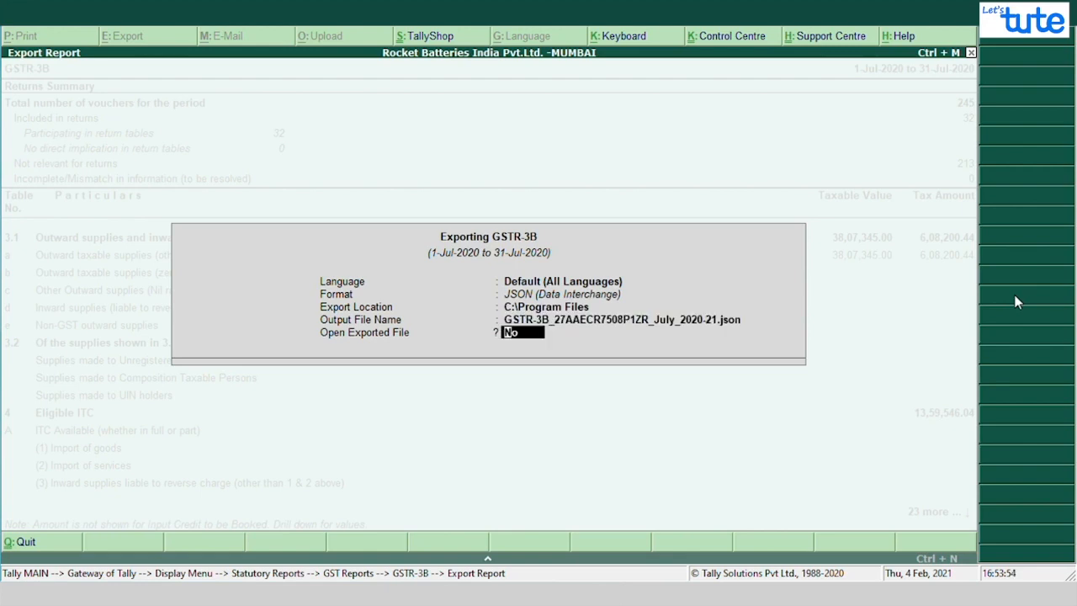
{"action": "key", "text": "Return"}
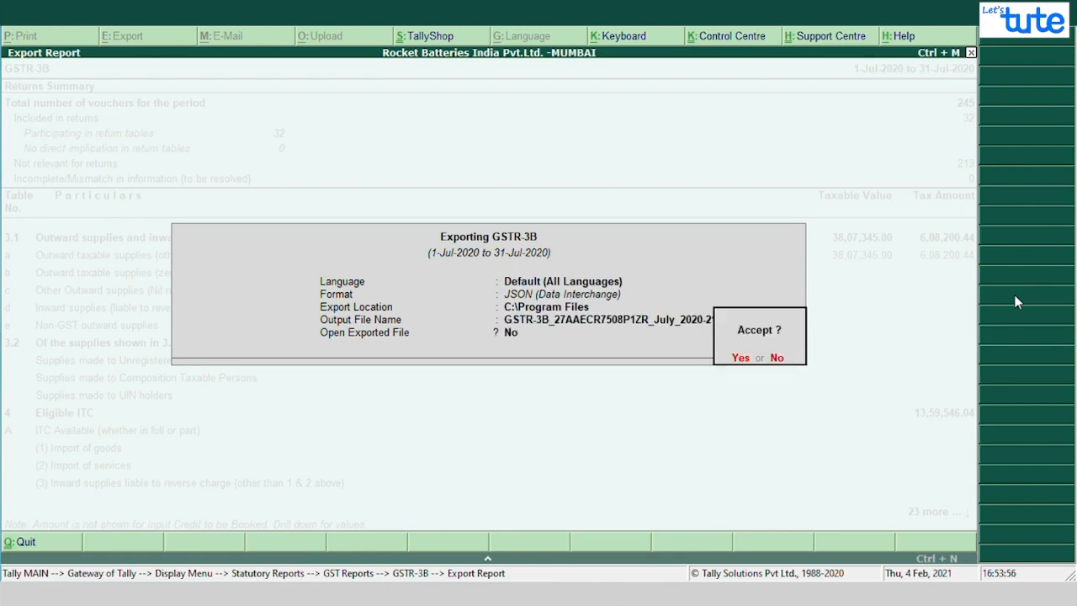